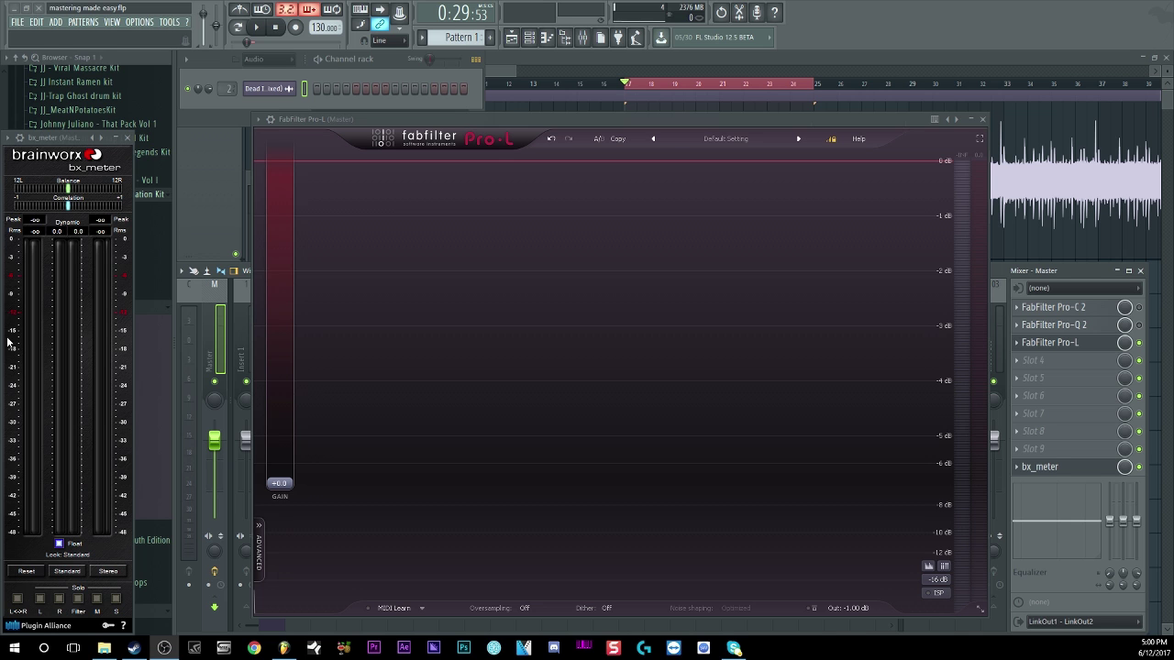
Step: Turn off the Detached option for the Pro-L window and place it directly below the main toolbar, beside bx_meter
drag(401, 115, 325, 71)
click(182, 74)
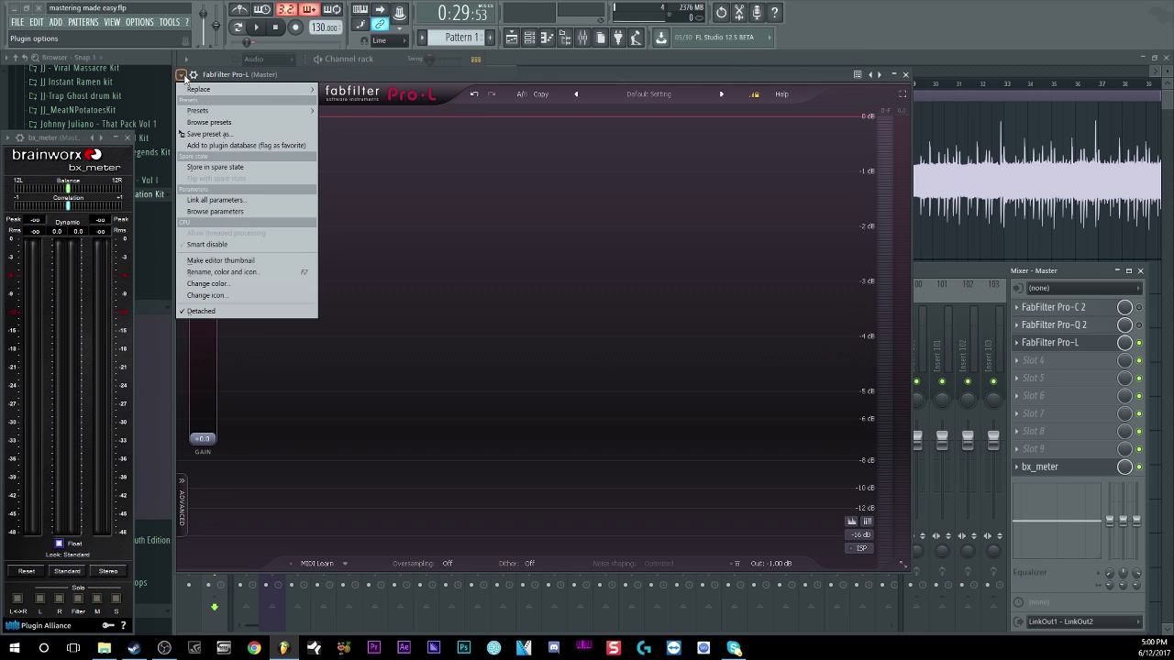
click(199, 311)
mouse_move(319, 68)
mouse_down()
mouse_move(323, 83)
mouse_move(317, 60)
mouse_move(317, 70)
mouse_up()
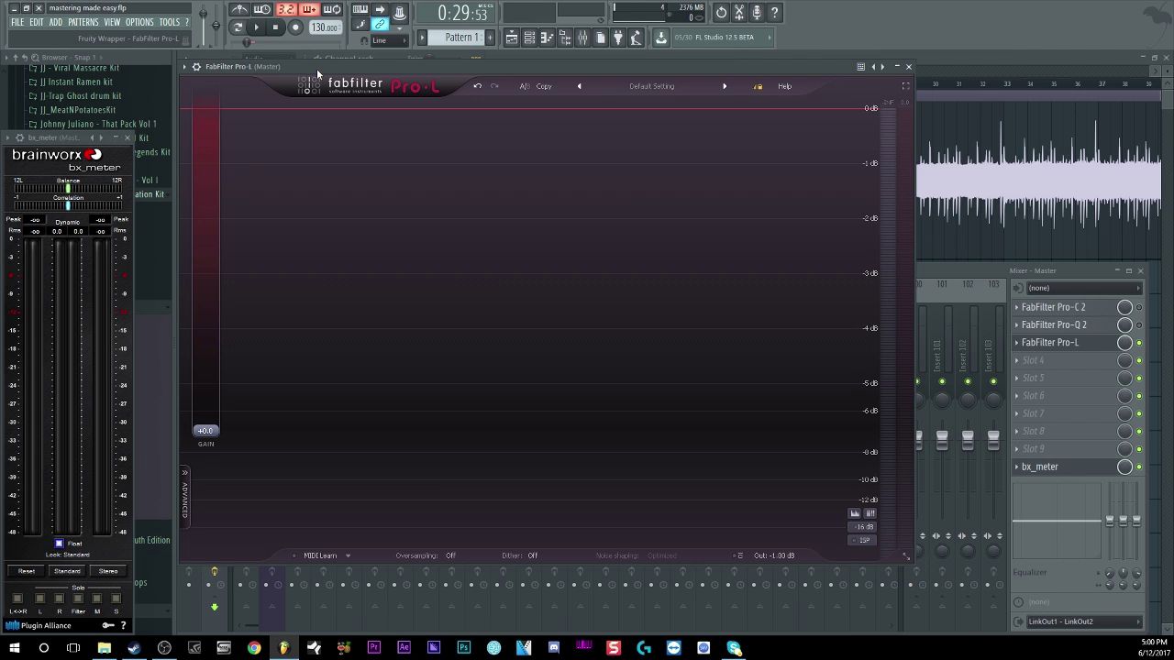
mouse_move(342, 65)
mouse_down()
mouse_move(346, 87)
mouse_move(342, 59)
mouse_up()
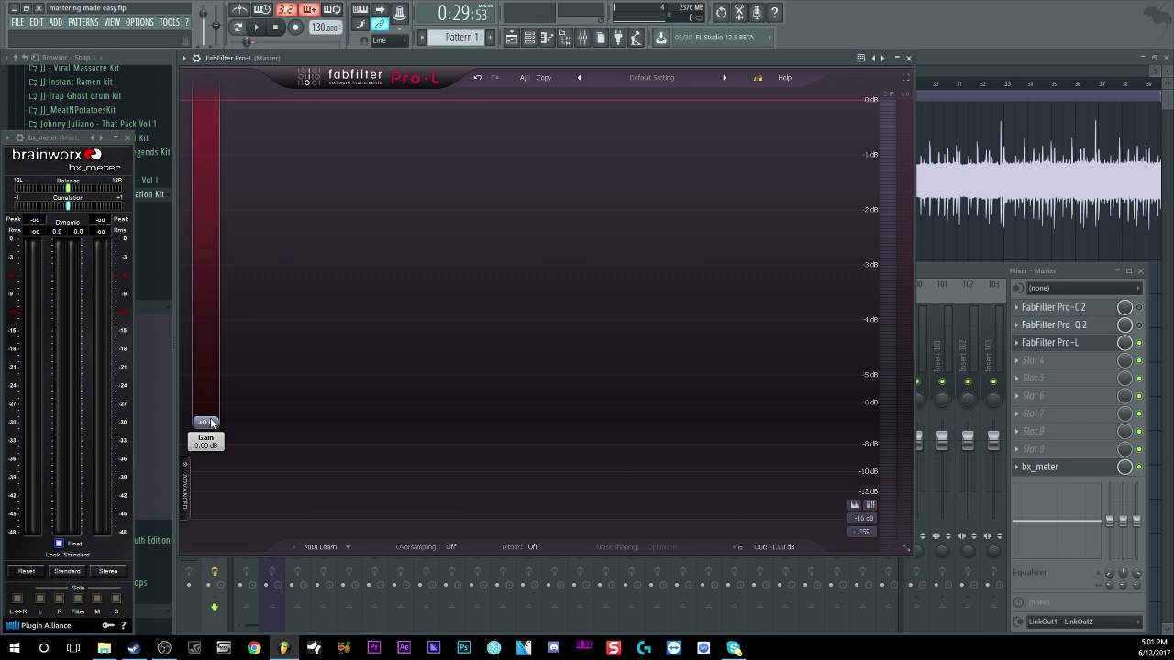
Step: View Pro-L's meter scale choices, try K(atz)-12 metering in bx_meter and return it to Standard
click(870, 518)
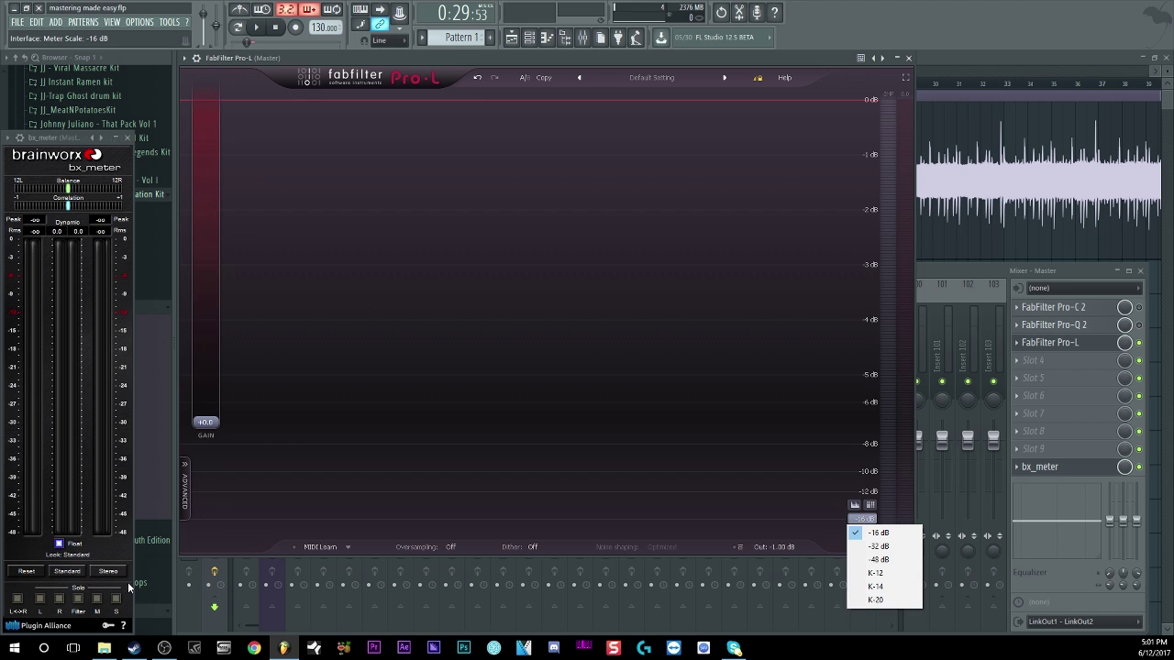
click(68, 575)
click(68, 575)
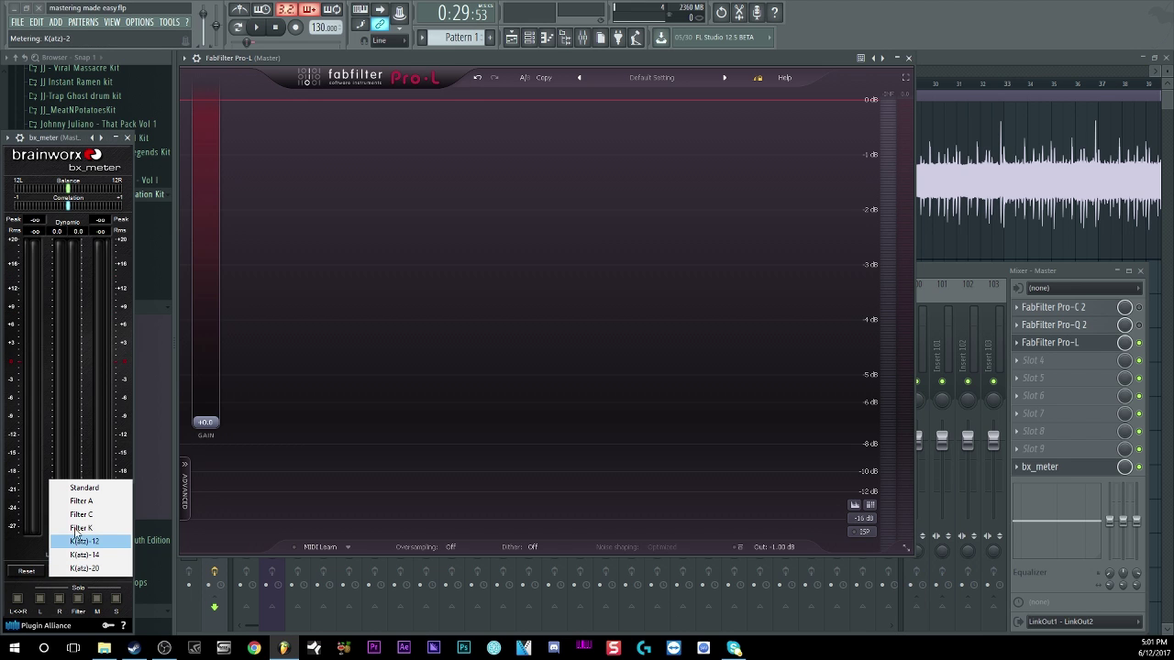
click(80, 489)
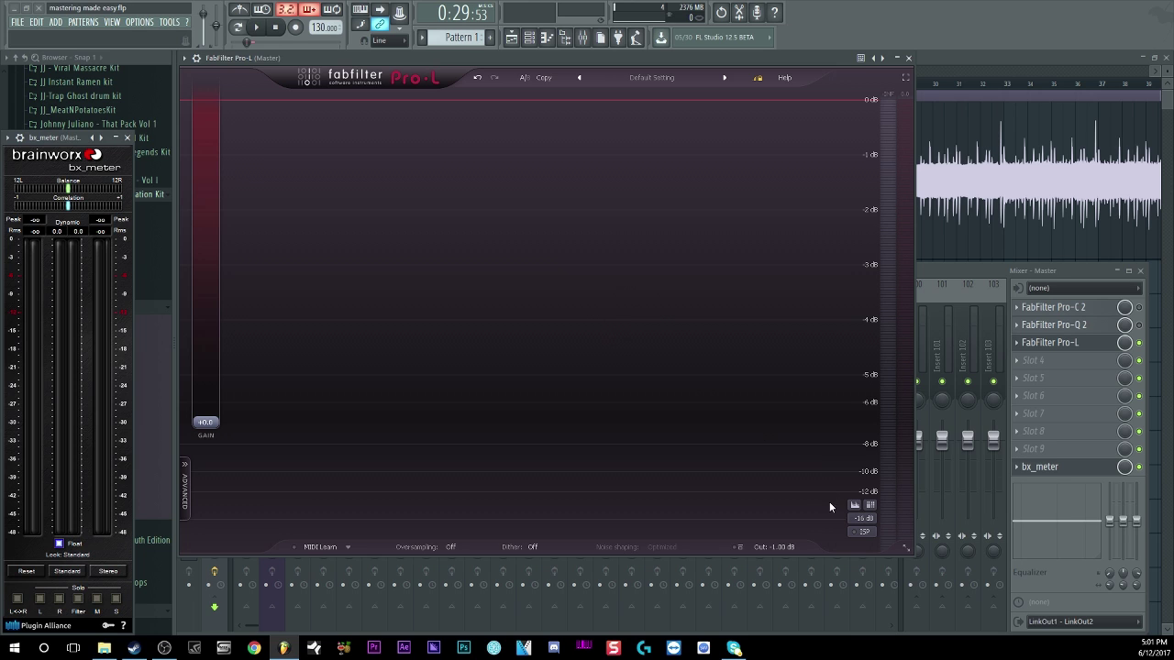
Step: Examine Pro-L's display toggles and its advanced style, lookahead, attack, release and channel linking settings
click(853, 507)
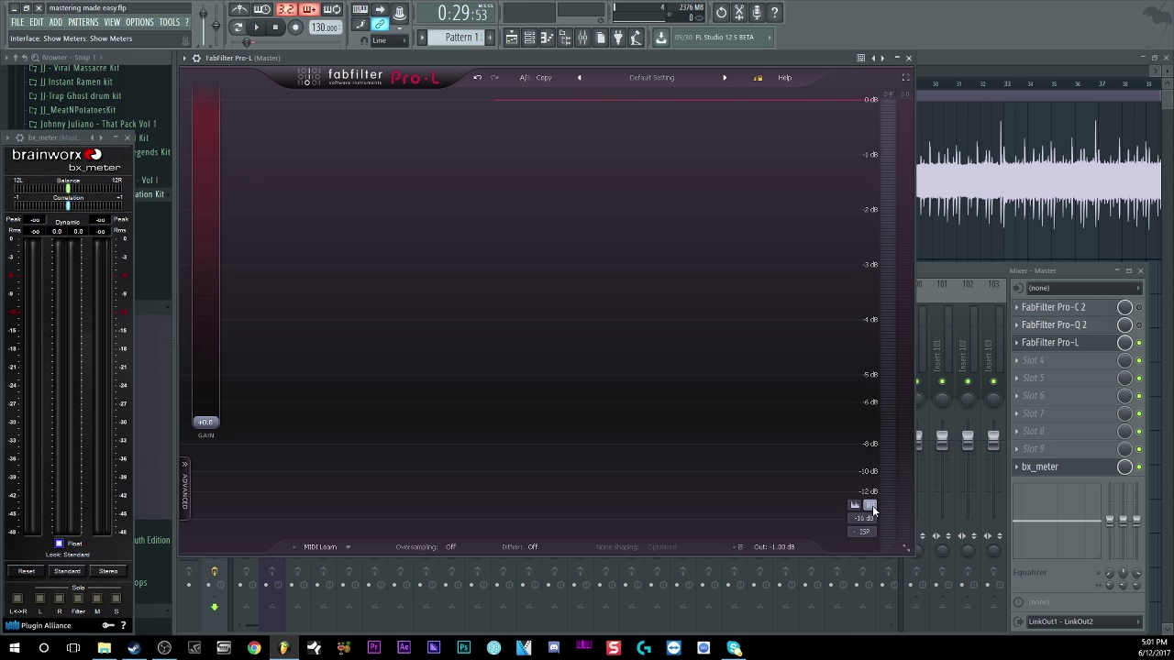
mouse_move(872, 511)
click(188, 495)
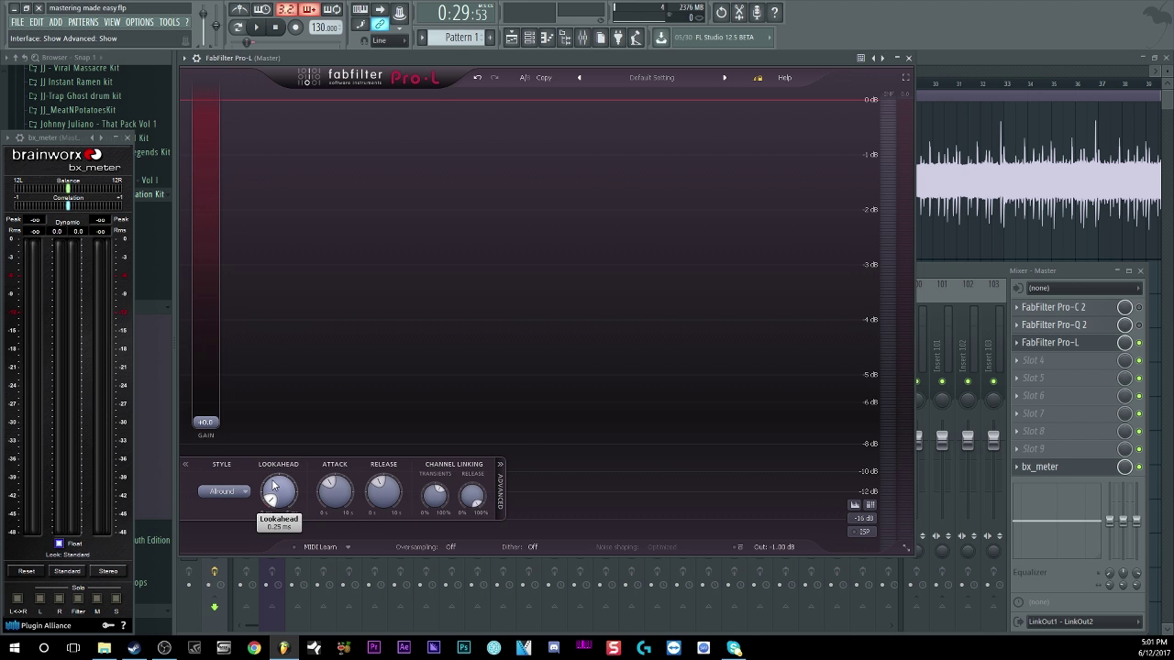
click(219, 493)
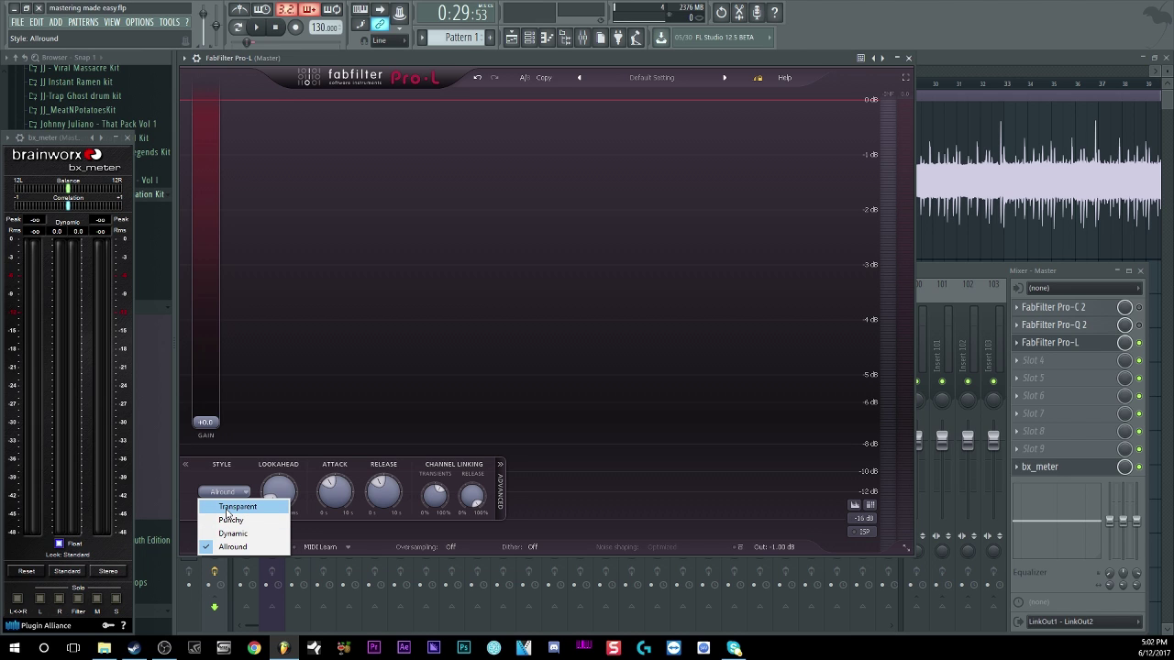
click(230, 477)
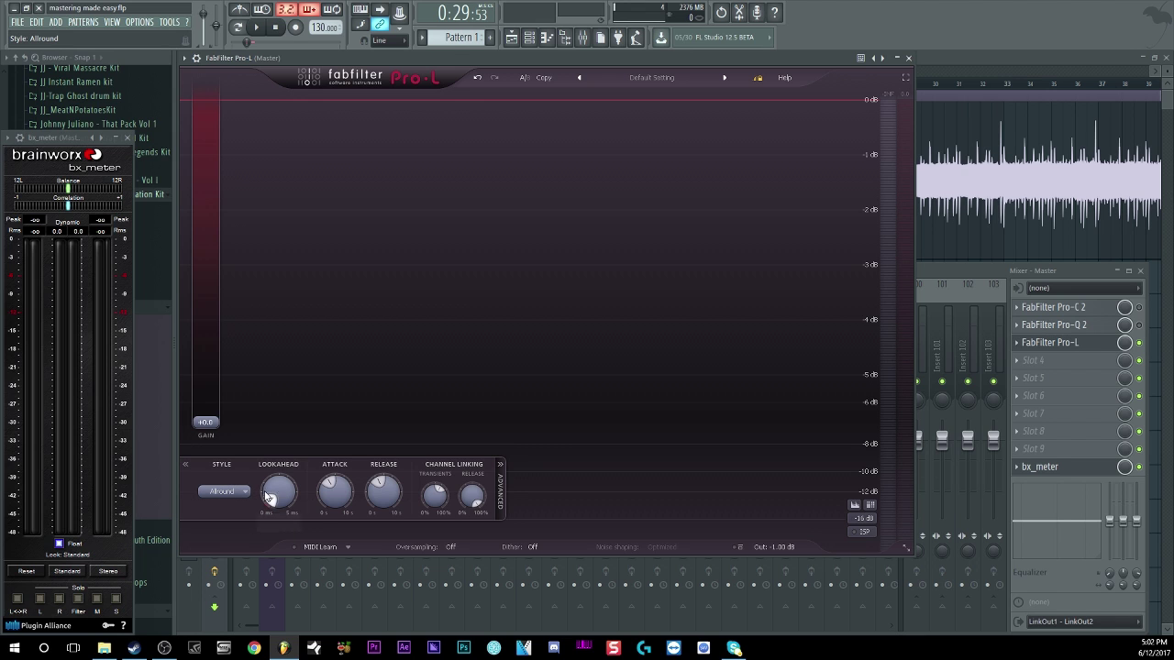
mouse_move(280, 495)
mouse_move(339, 500)
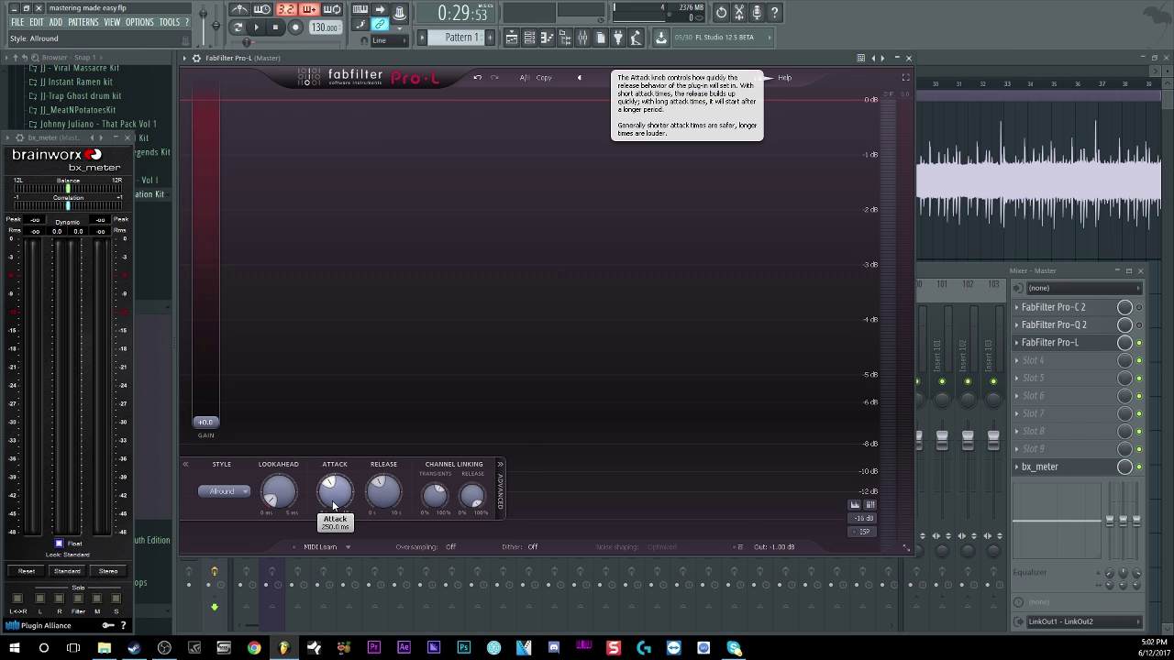
mouse_move(383, 497)
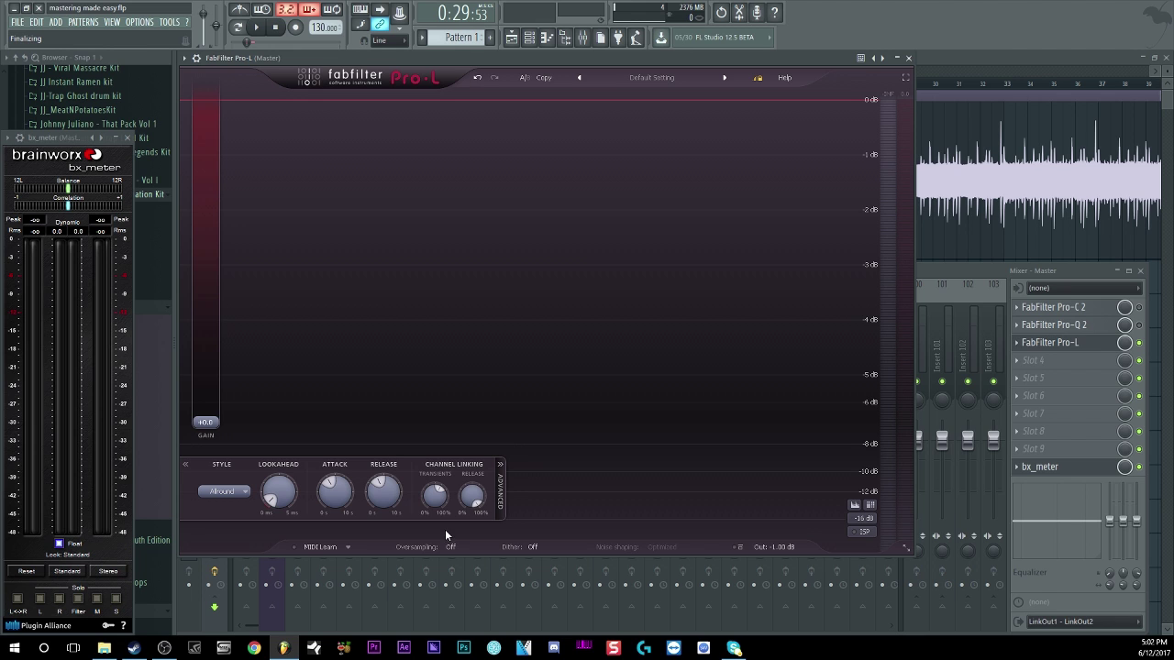
mouse_move(437, 501)
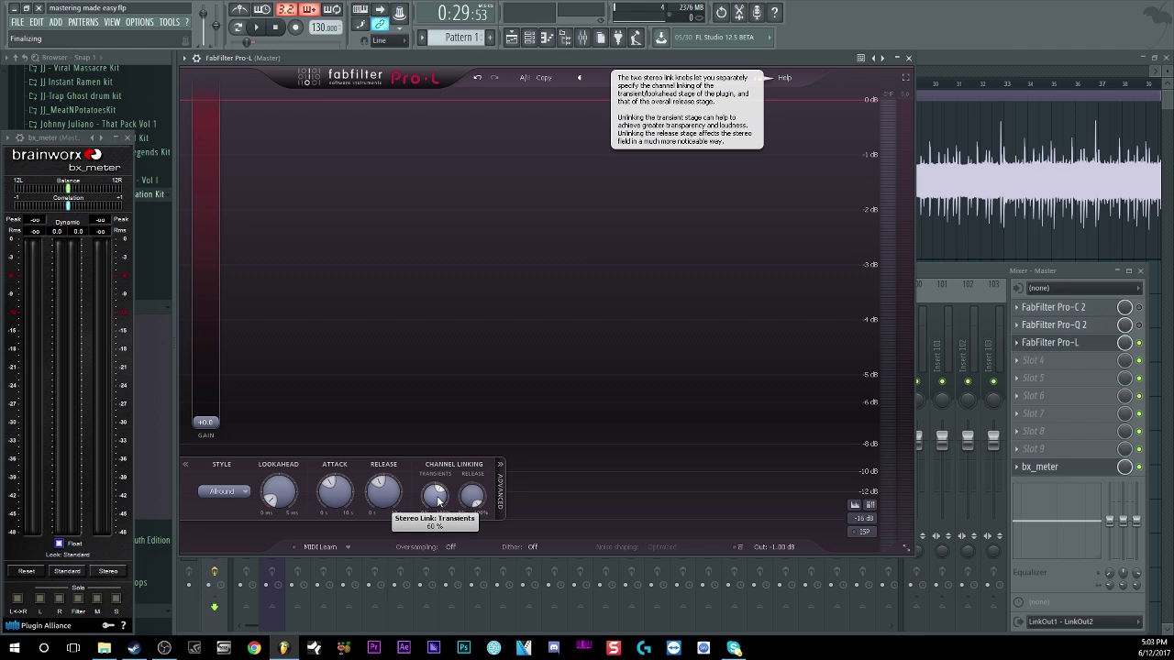
mouse_move(472, 497)
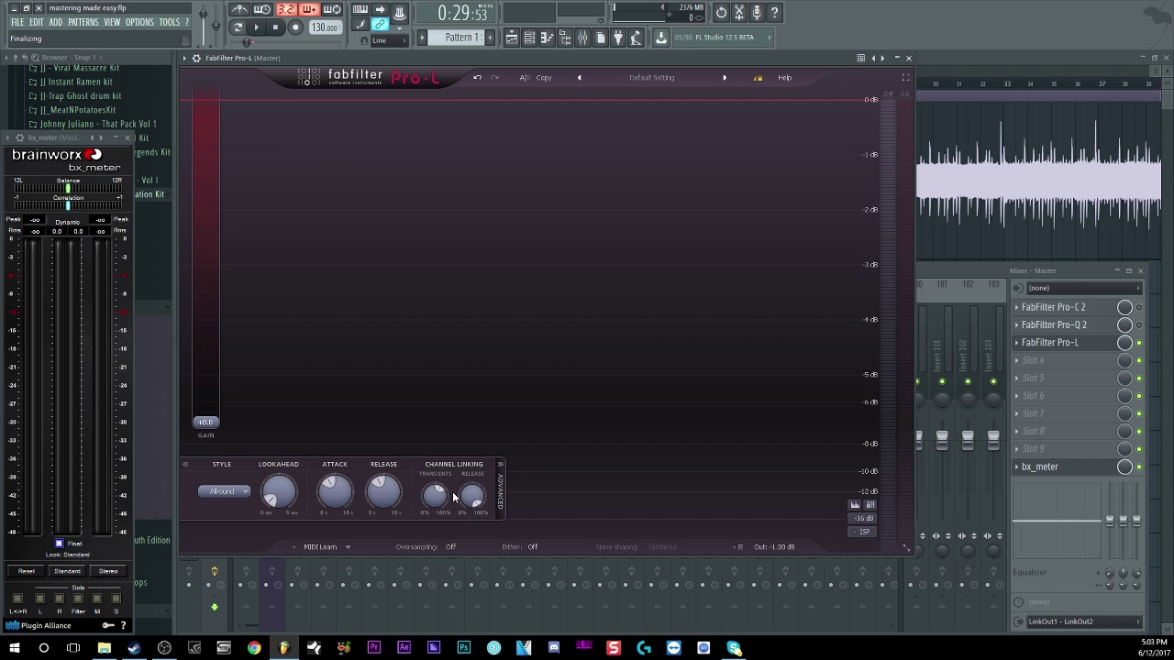
click(500, 488)
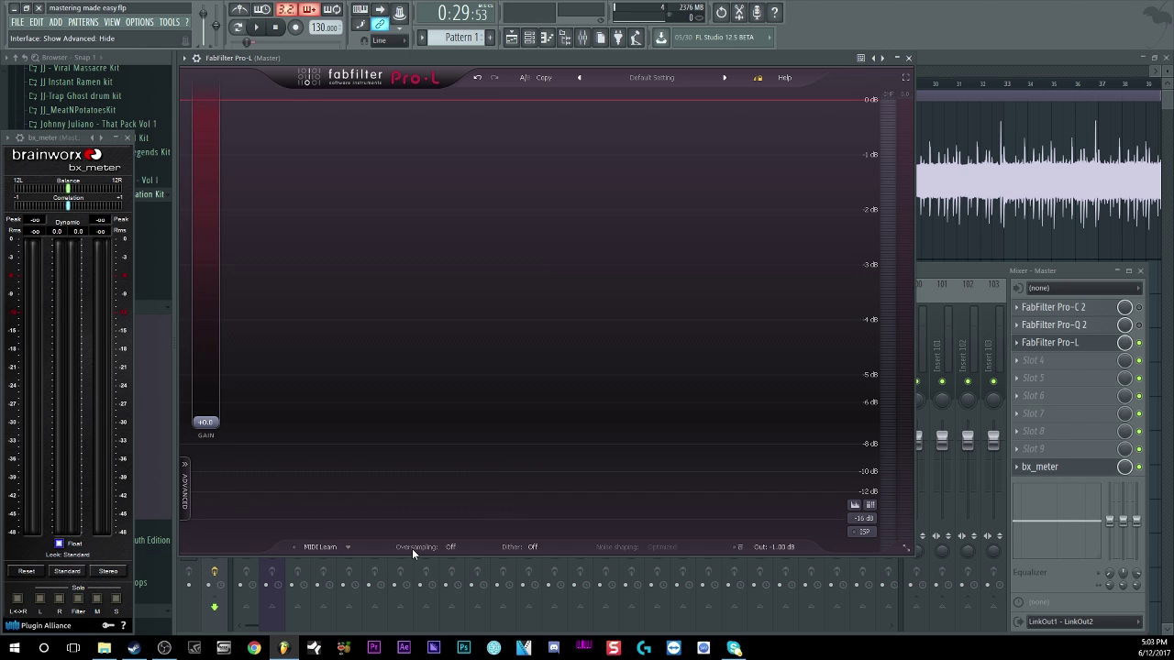
Step: Review the oversampling help text and the available oversampling choices in Pro-L
mouse_move(452, 548)
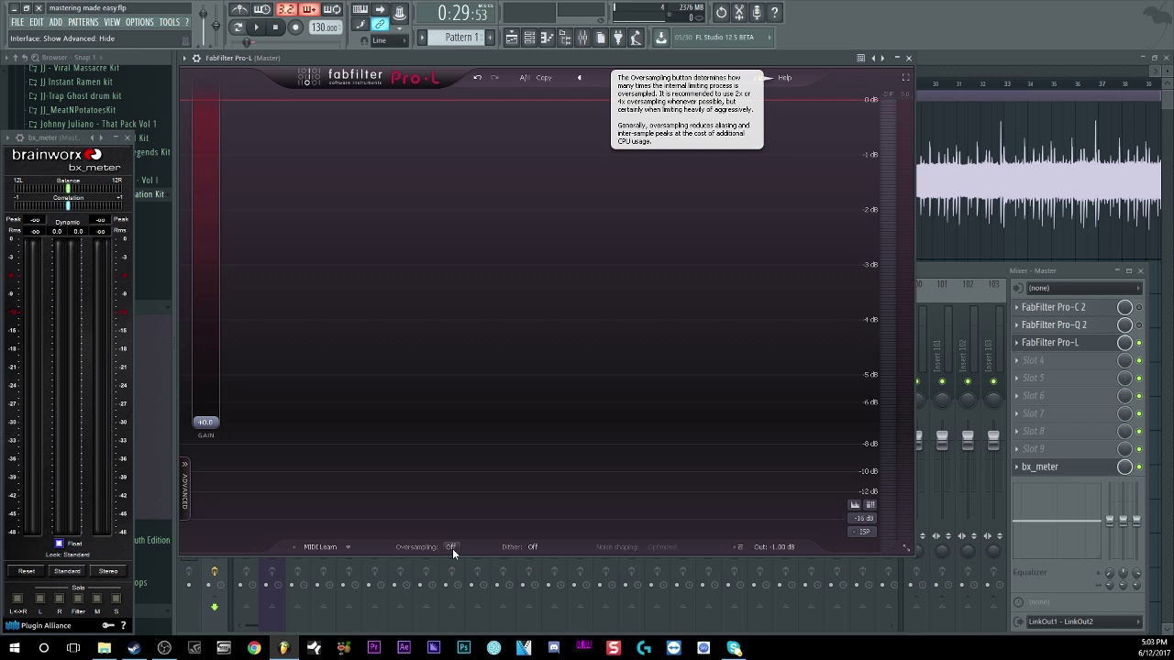
click(452, 548)
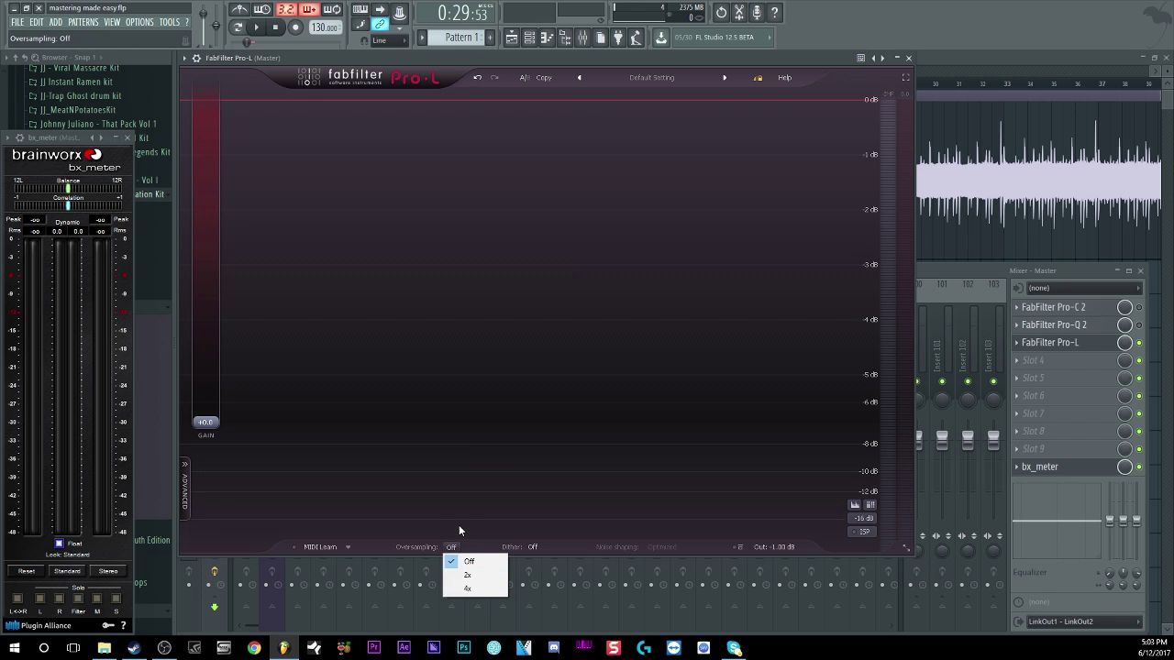
click(460, 528)
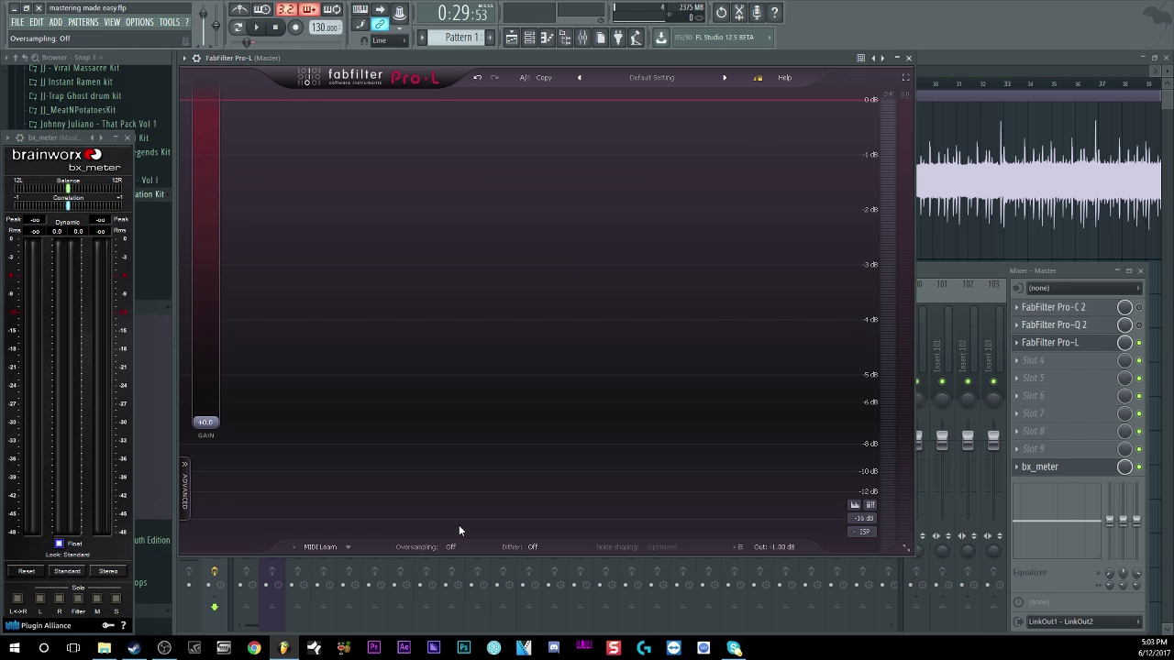
Step: Set Pro-L's dithering to 16 Bits, keep noise shaping at Optimized, and set the output level to 0.00 dB
click(536, 546)
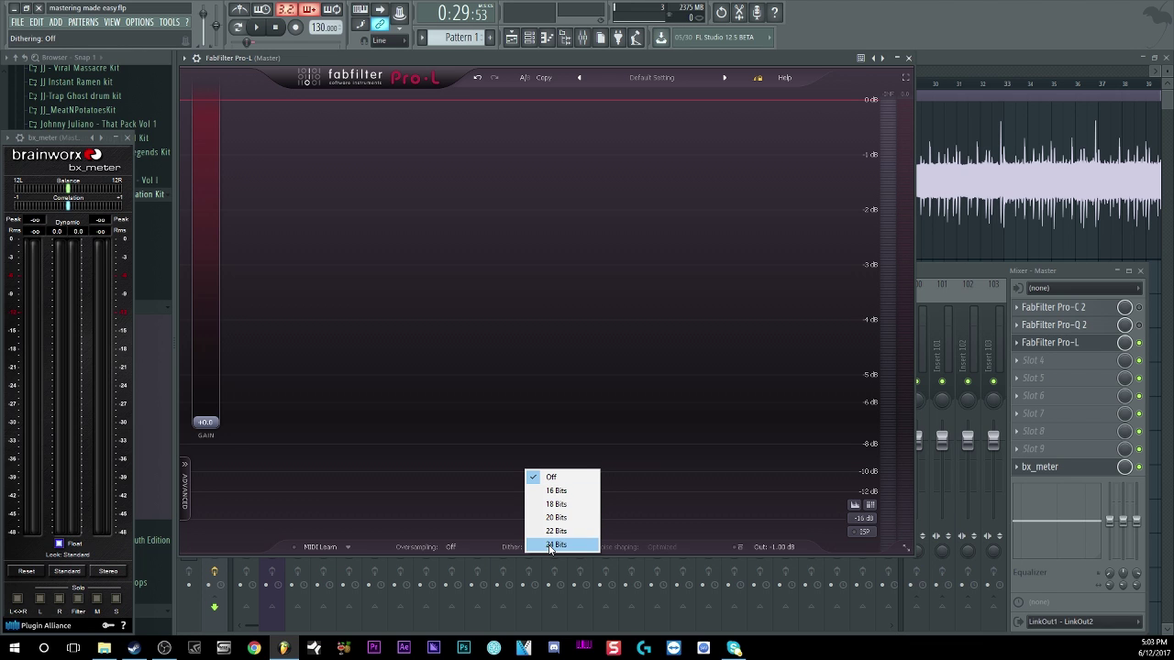
click(662, 456)
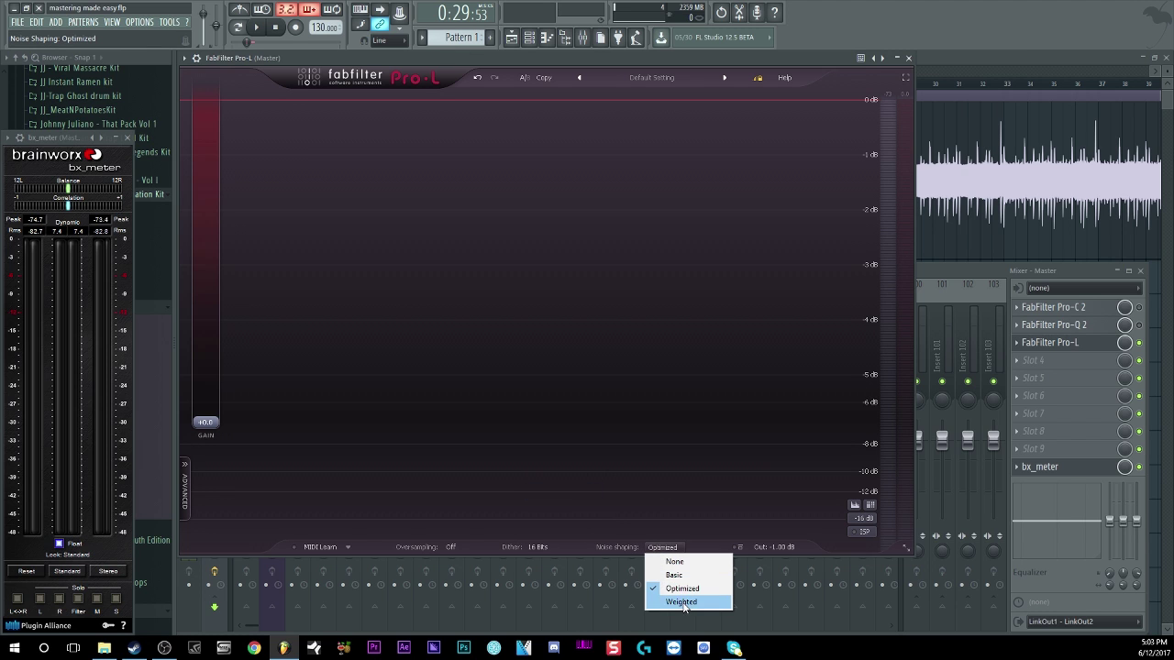
click(588, 545)
mouse_move(781, 546)
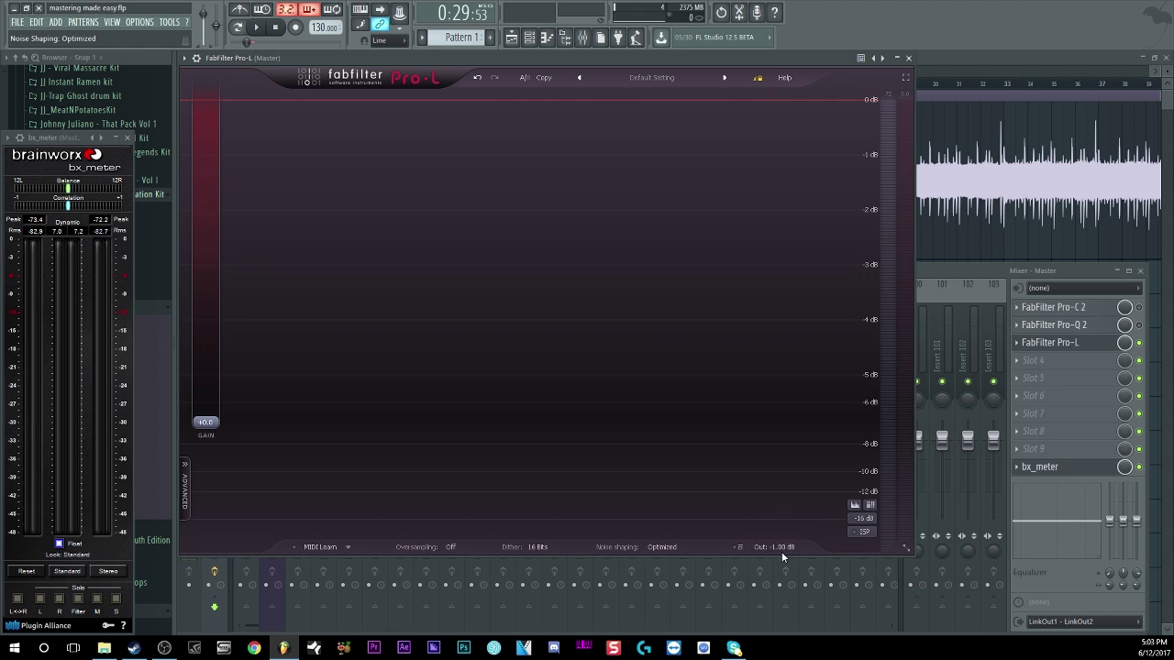
Step: Move the Pro-L window down below the channel rack and play the looped section to check its levels
drag(768, 58, 766, 134)
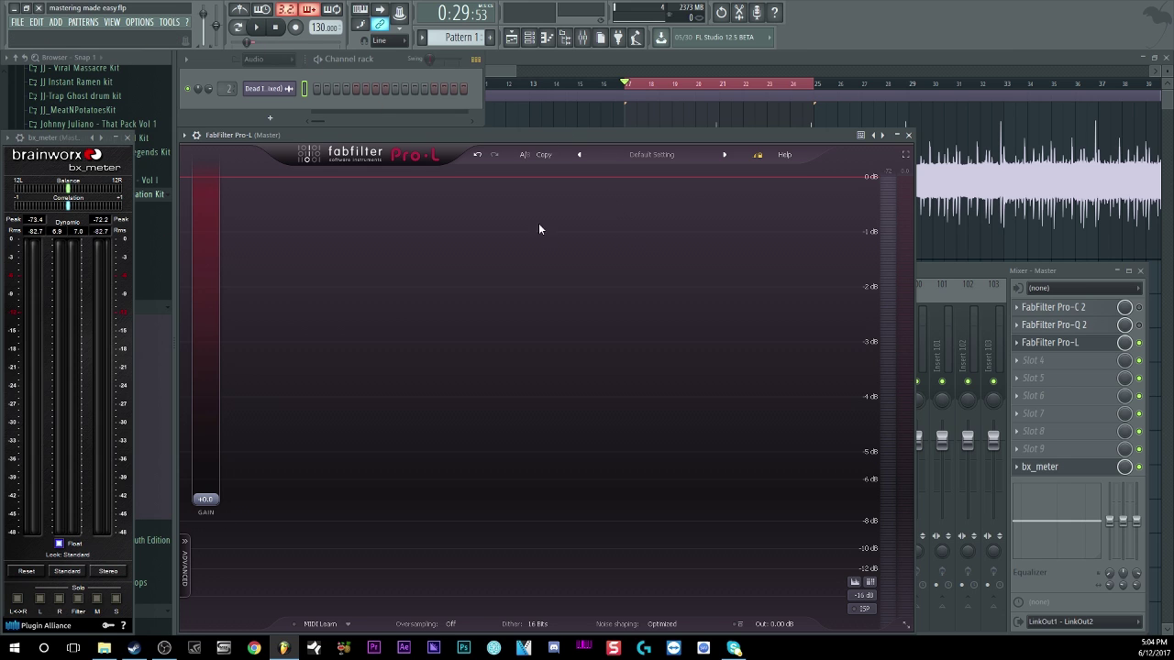
click(262, 31)
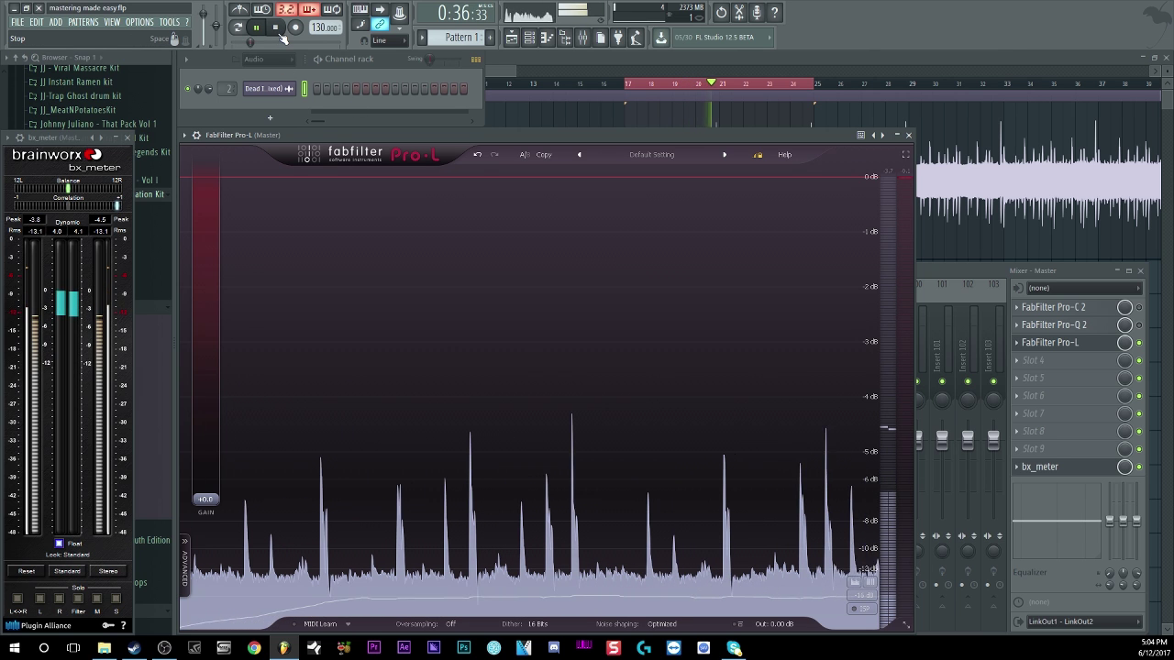
key(space)
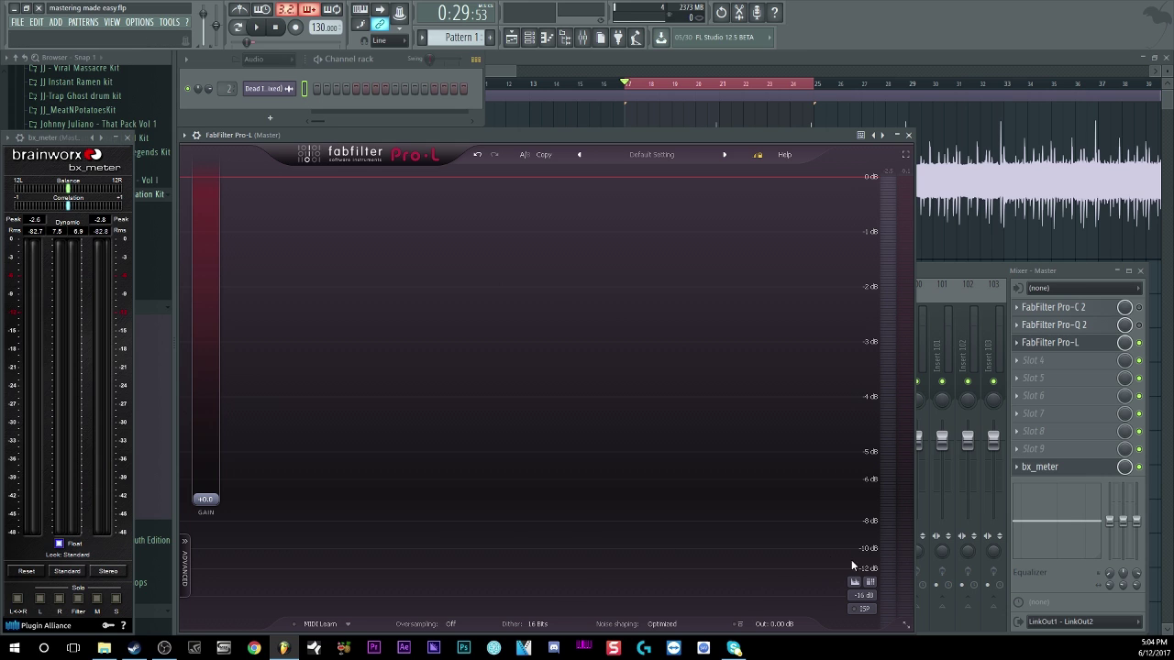
Step: Keep Pro-L's meter scale at -16 dB, and set its output level to -1.00 dB and oversampling to 2x
click(861, 596)
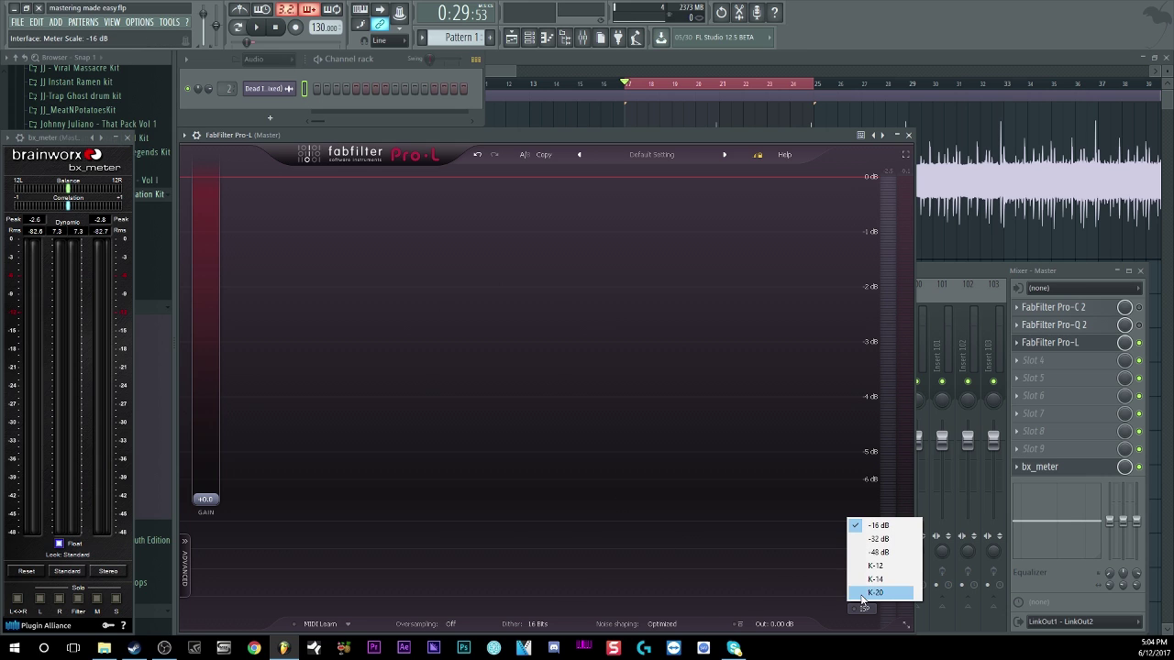
click(882, 526)
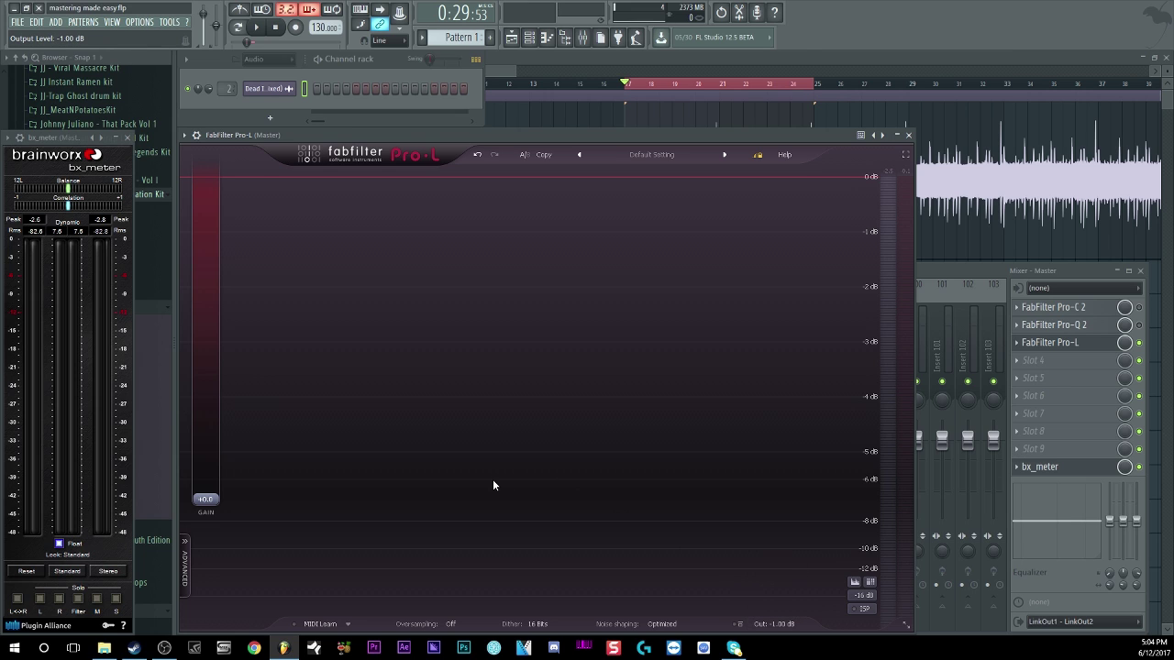
click(450, 624)
Step: Play the looped section and raise Pro-L's gain to about +8.5 dB while watching the gain reduction
click(263, 29)
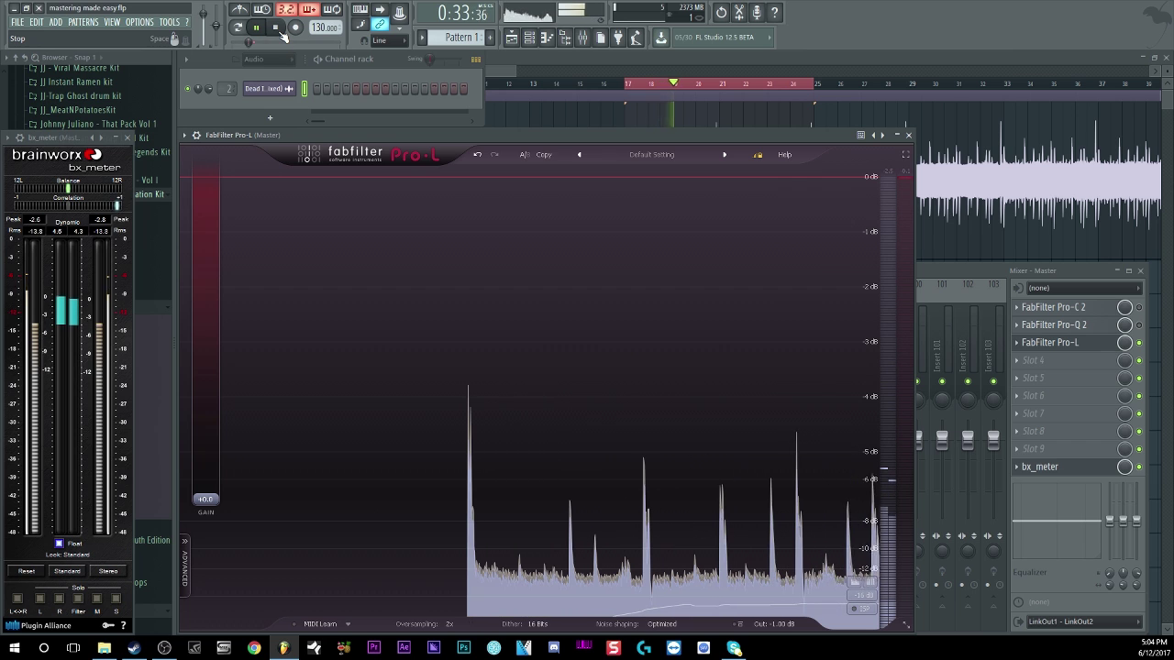
click(279, 28)
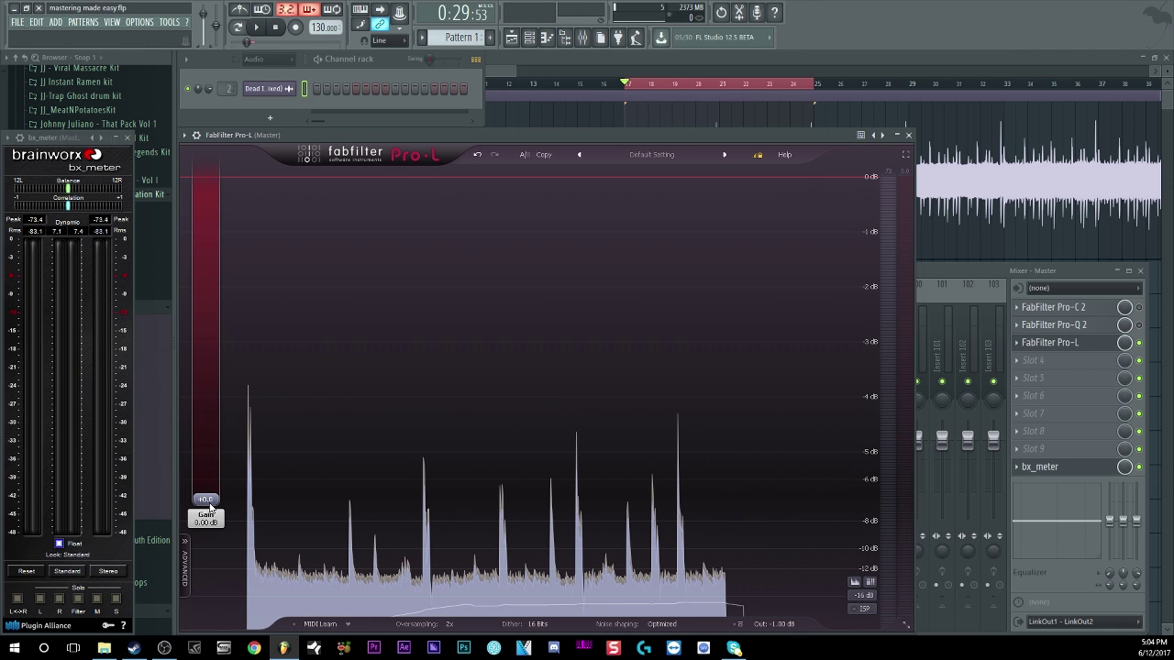
mouse_move(210, 507)
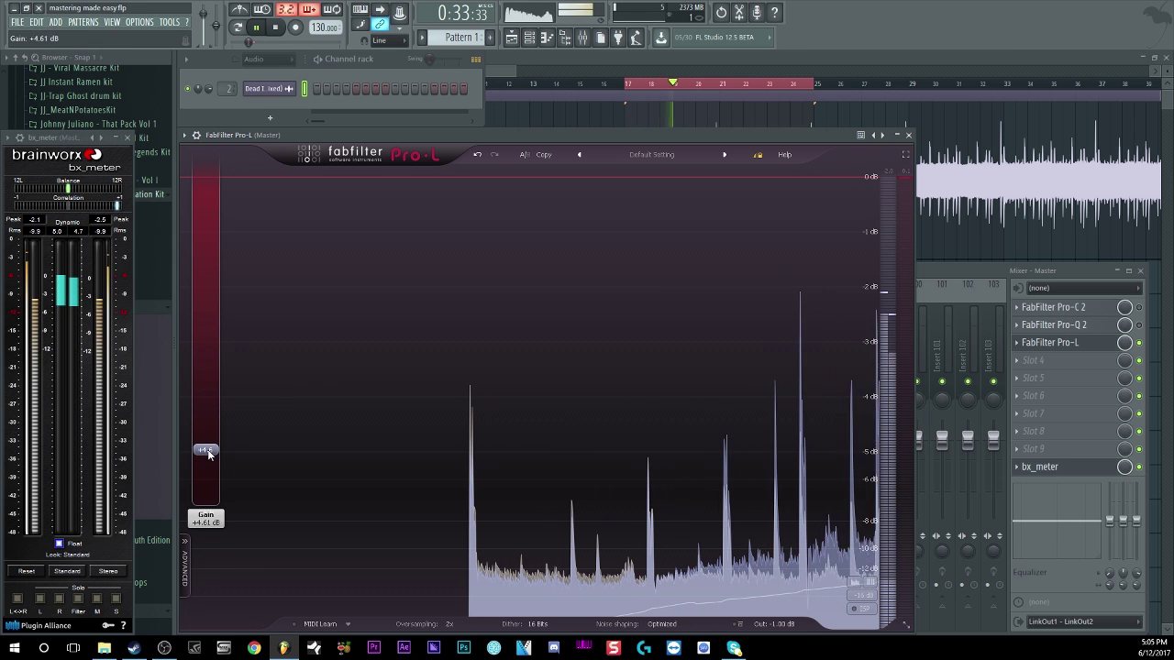
drag(209, 437, 209, 414)
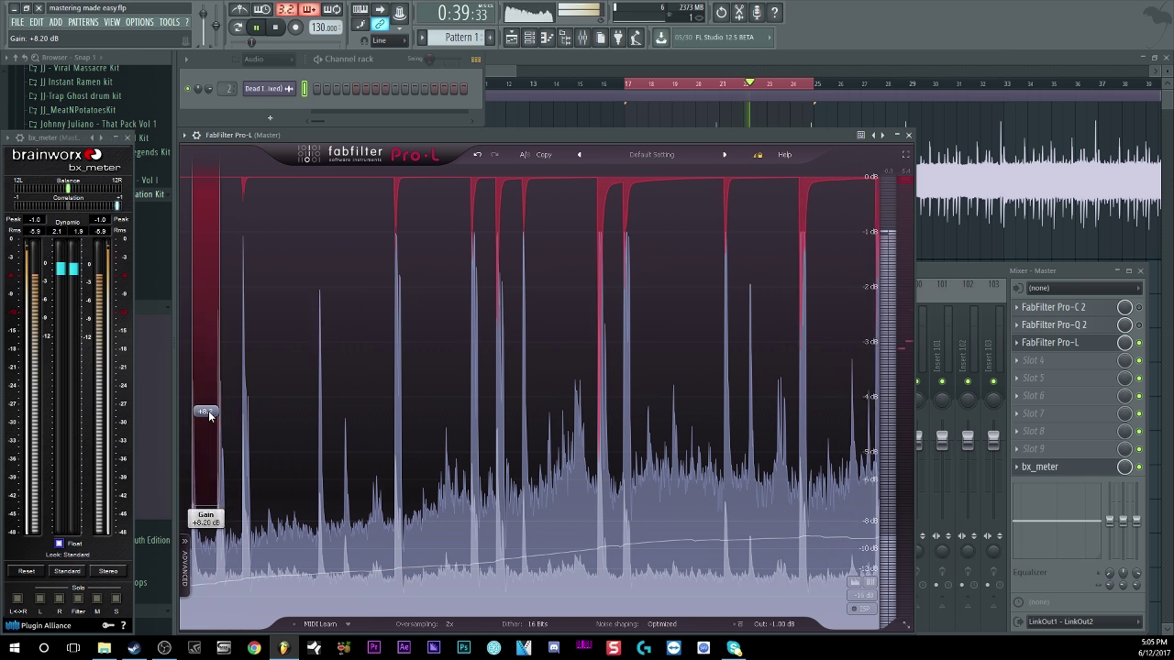
drag(210, 415, 210, 413)
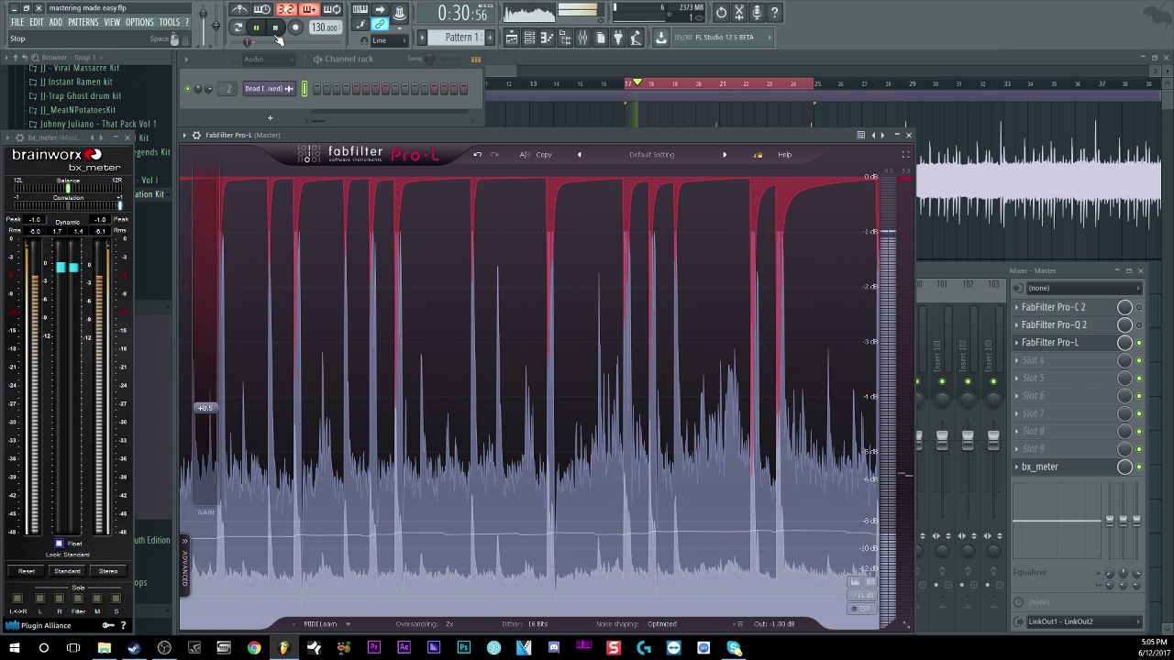
click(275, 27)
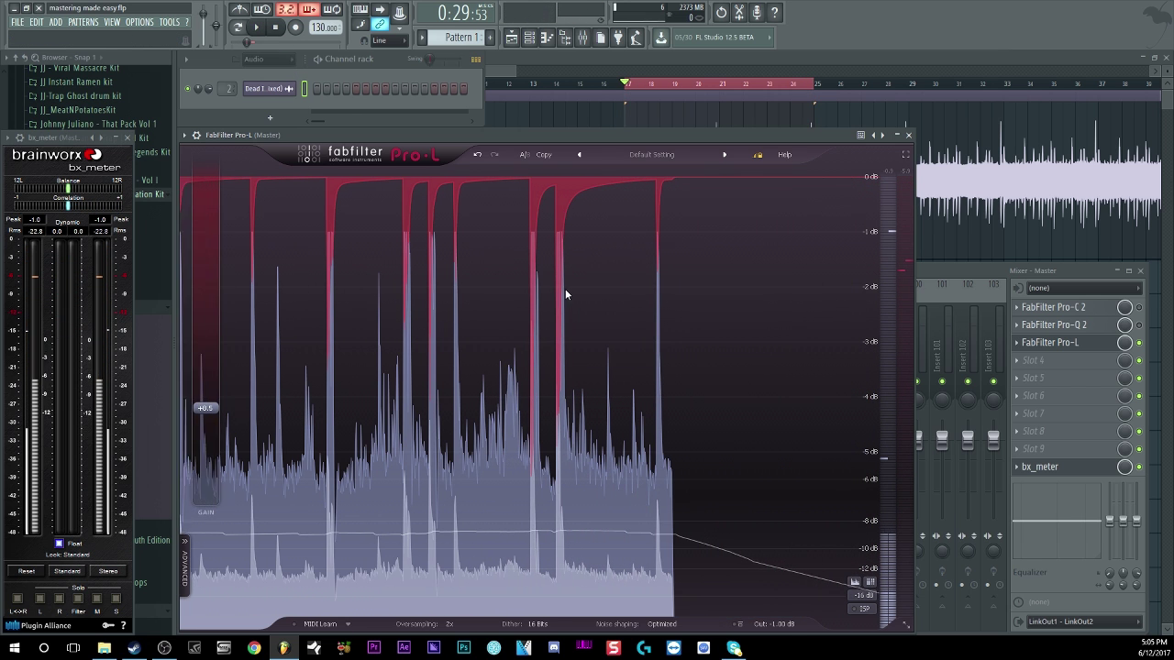
Step: Play the loop again to compare Pro-L's A/B states and bring the mixer to the front
click(260, 33)
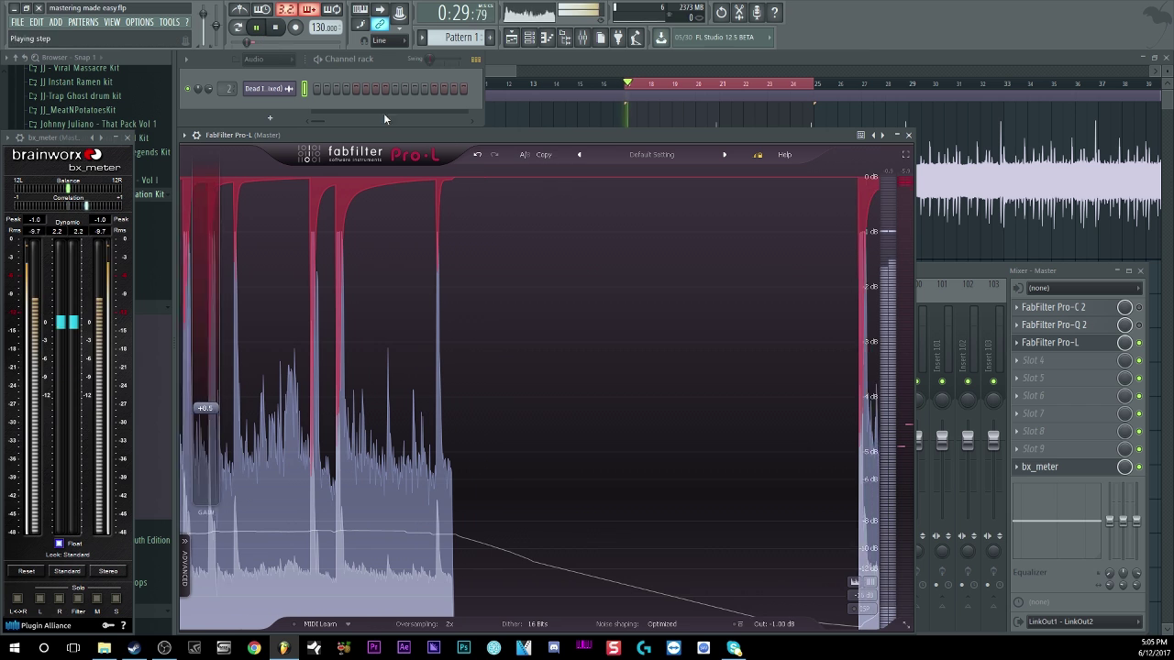
click(525, 157)
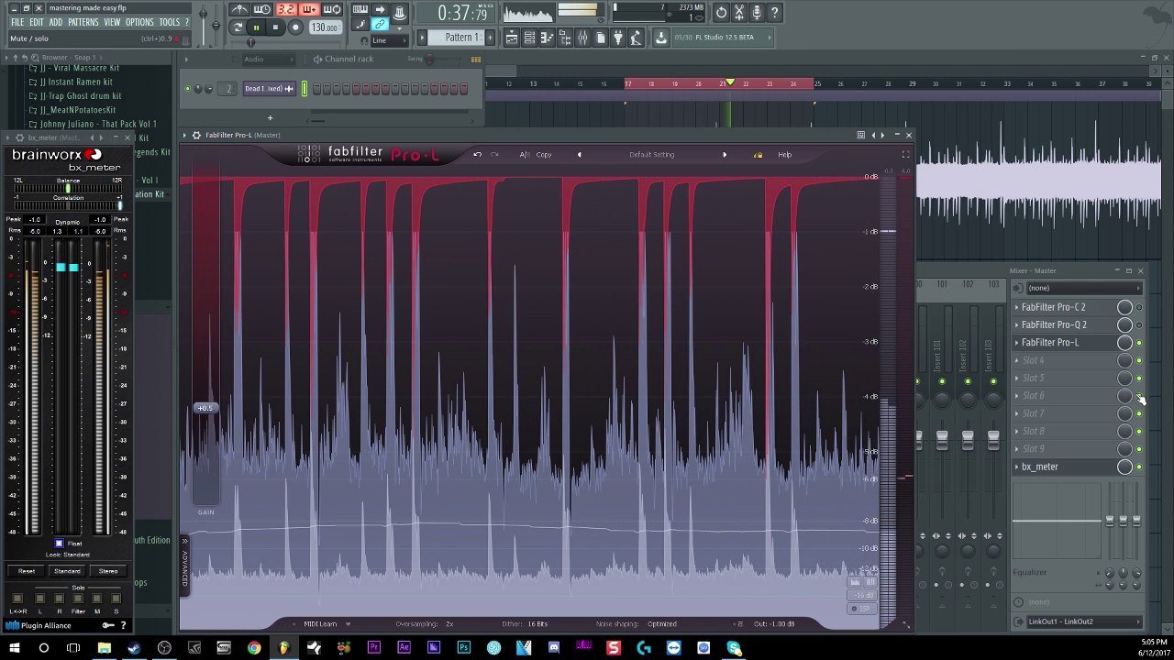
key(F9)
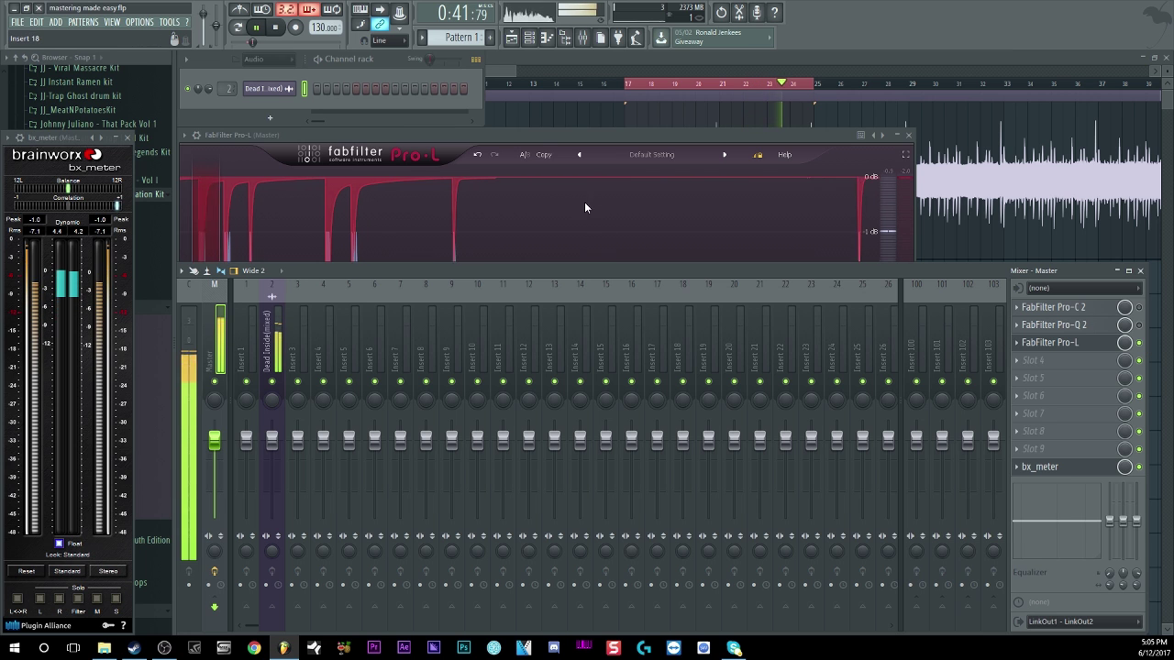
Step: Bring the Pro-L window in front of the mixer, reveal its advanced limiter settings and stop playback
click(536, 135)
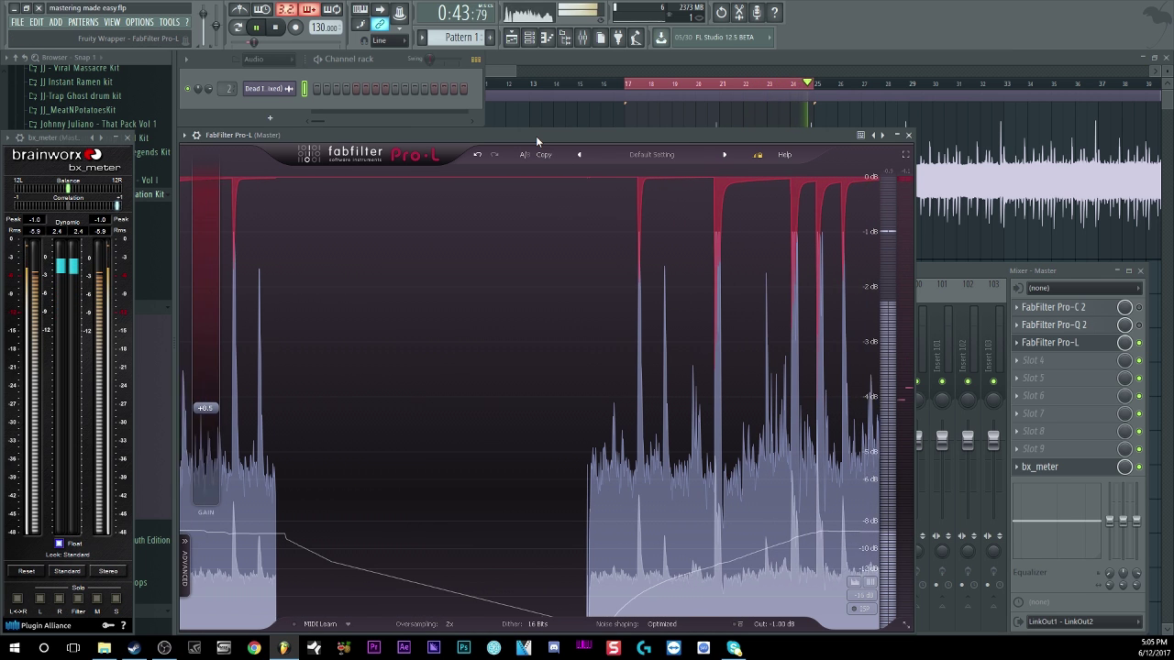
click(184, 574)
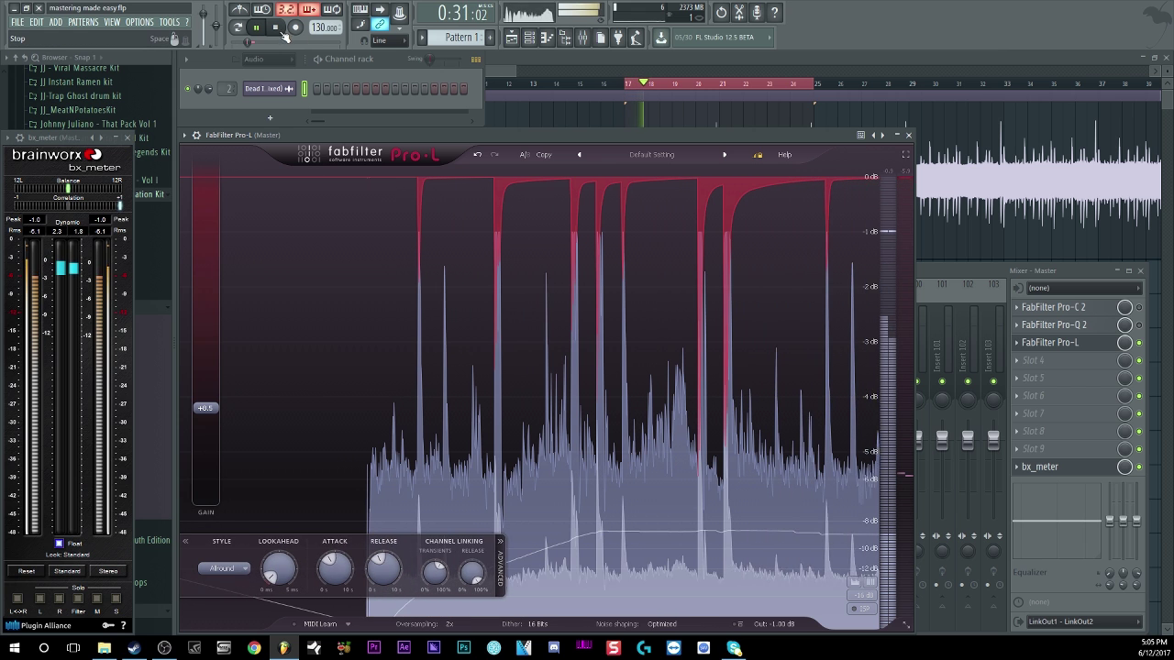
click(283, 30)
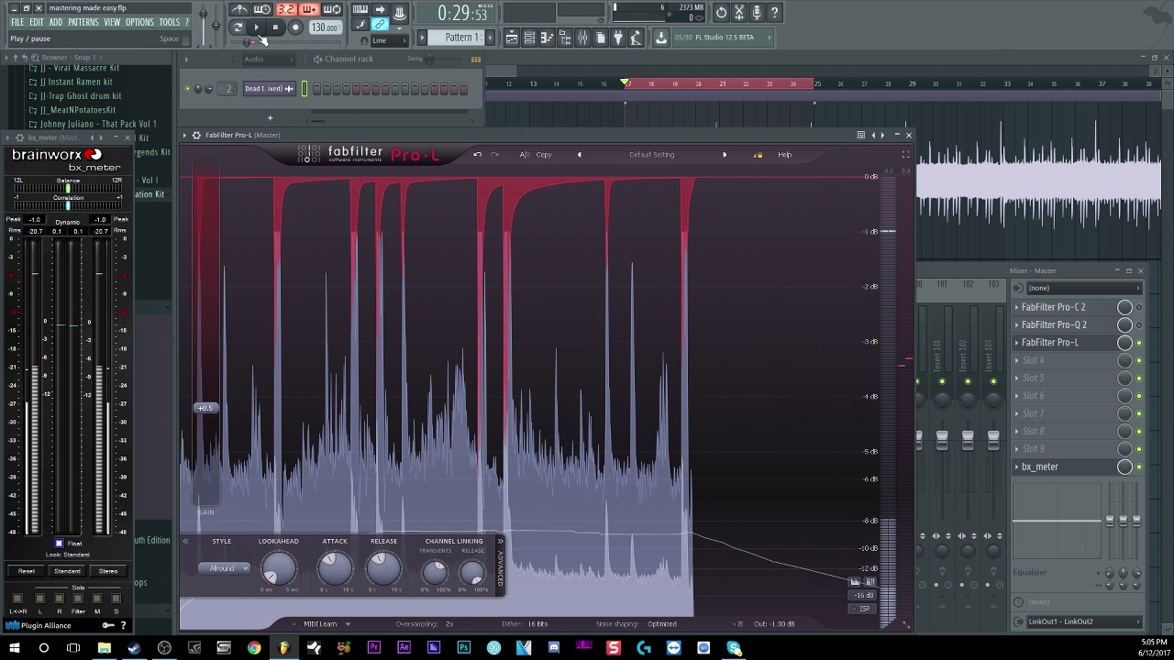
Step: Play the loop and tune Pro-L's timing by ear, settling on a slightly longer attack and a shorter release
click(259, 29)
drag(339, 587, 347, 649)
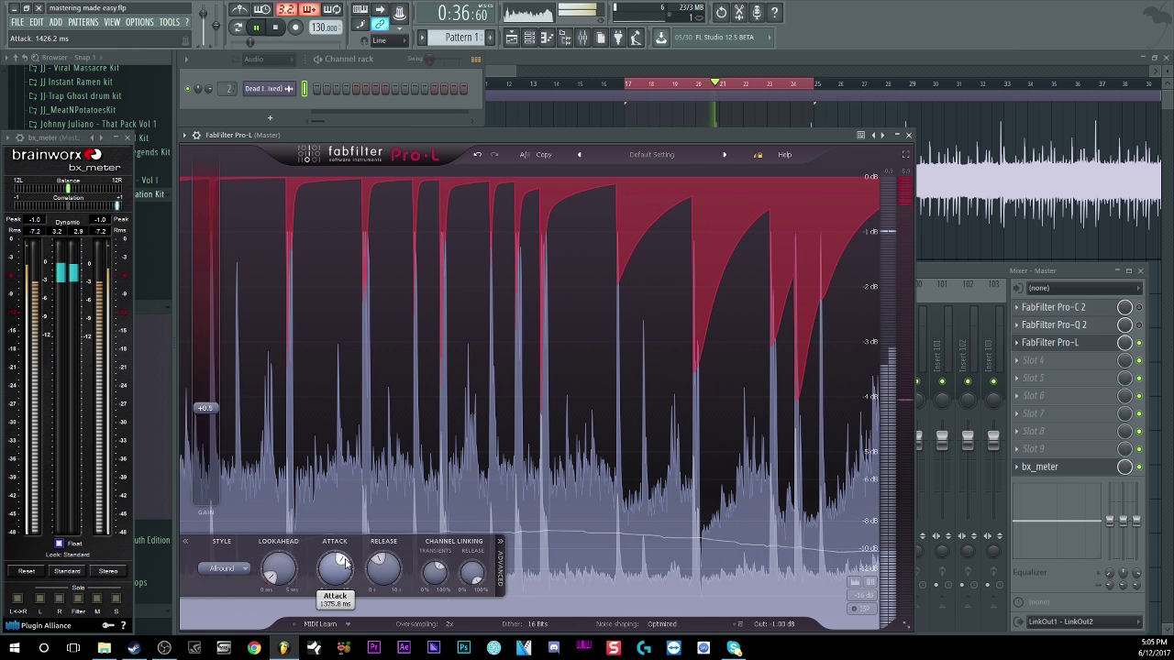
drag(384, 568, 365, 432)
drag(364, 578, 385, 630)
Step: Audition Pro-L's Transparent, Punchy and Dynamic limiting styles on the playing loop and settle on Transparent
click(224, 569)
click(236, 589)
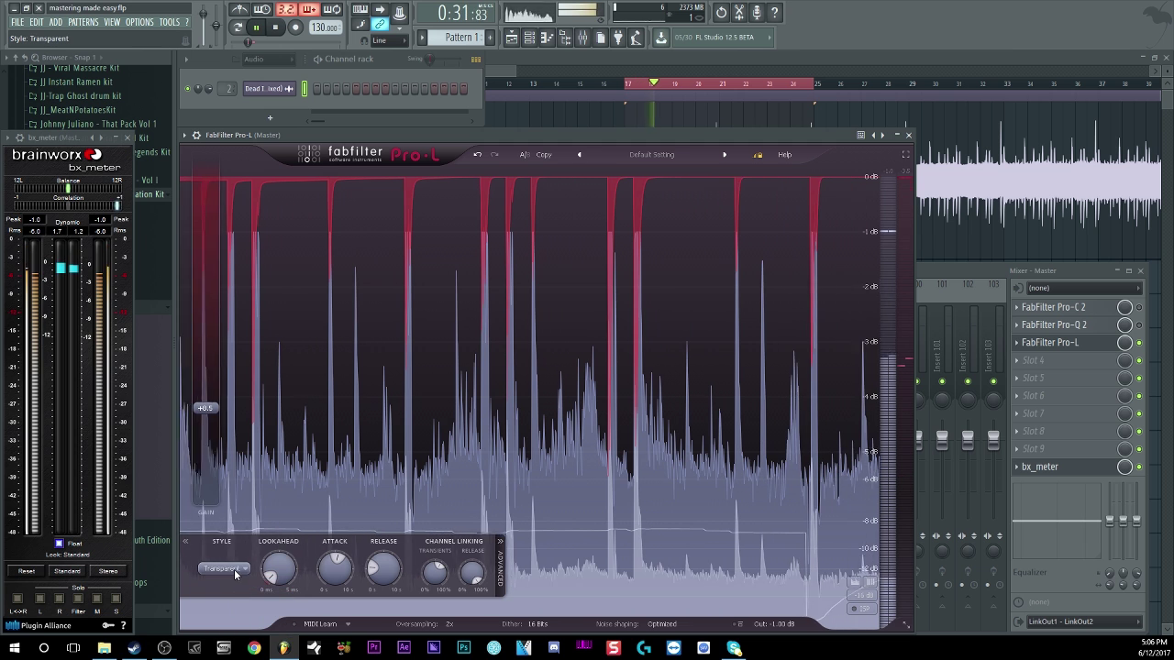
click(258, 28)
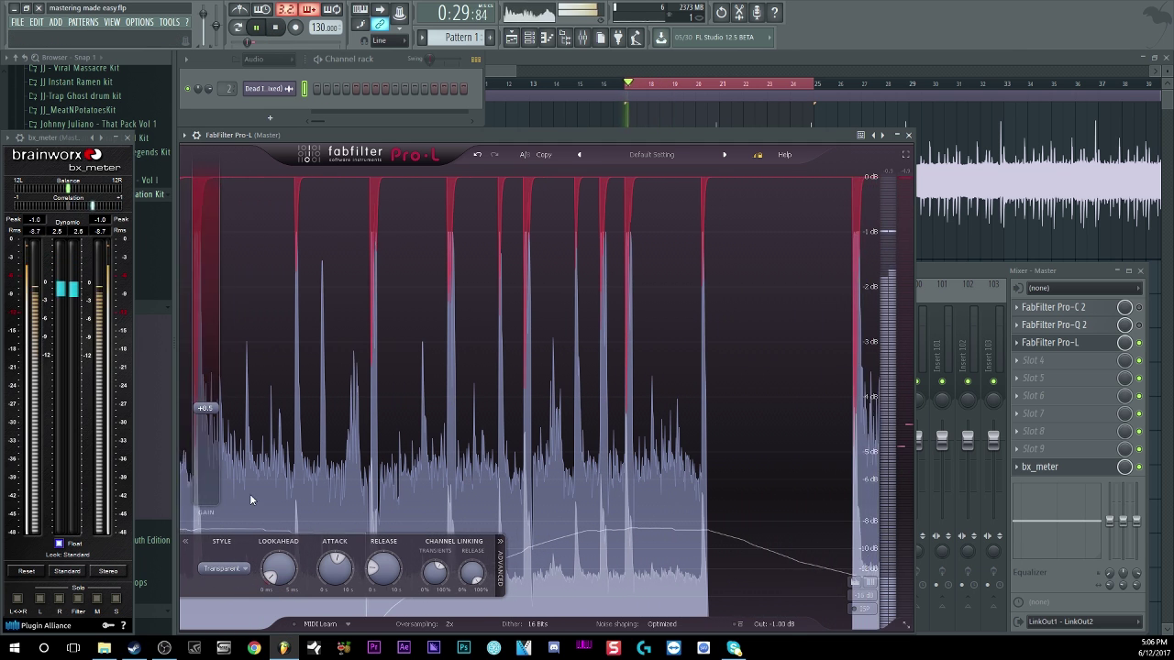
click(223, 569)
click(227, 597)
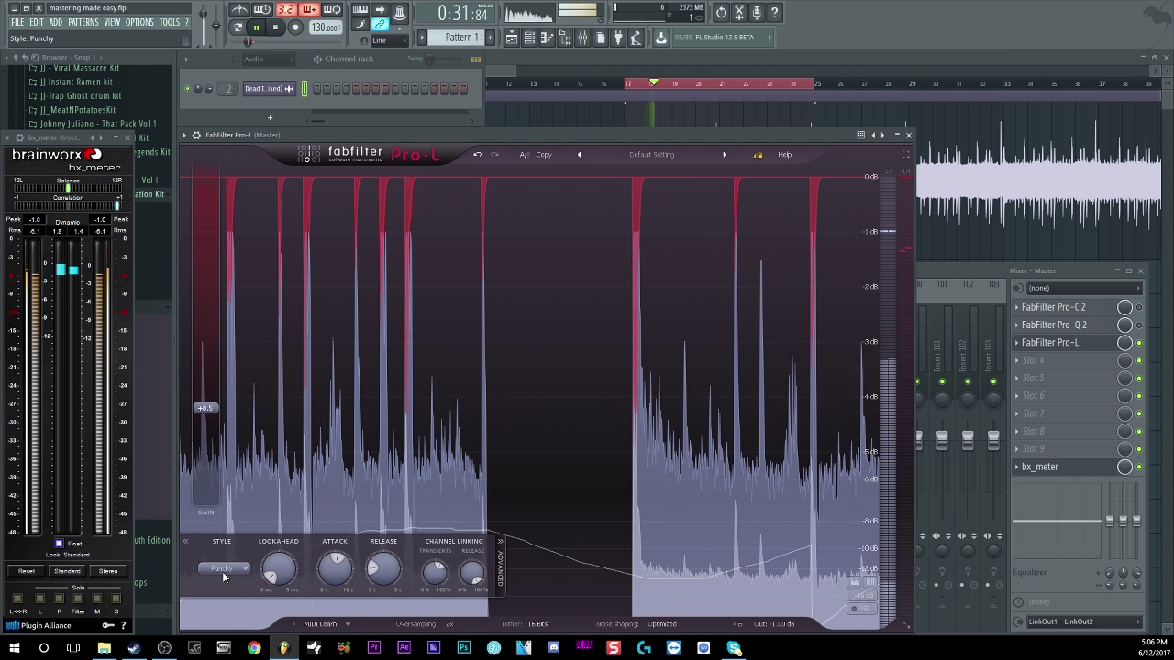
click(222, 570)
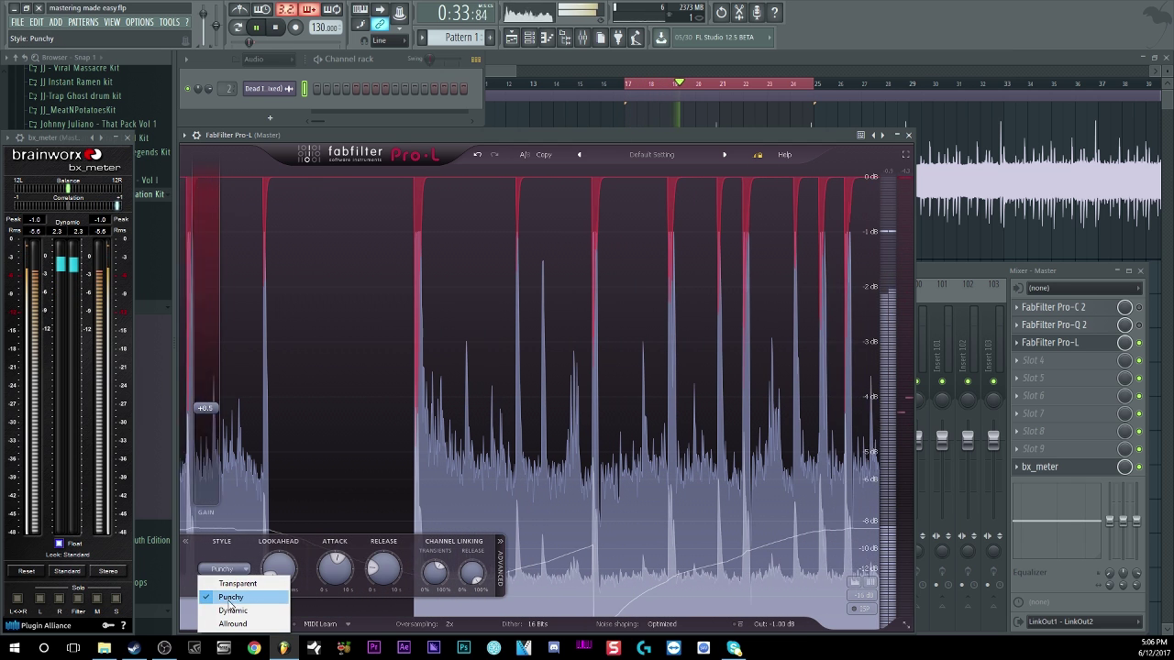
click(229, 611)
click(223, 569)
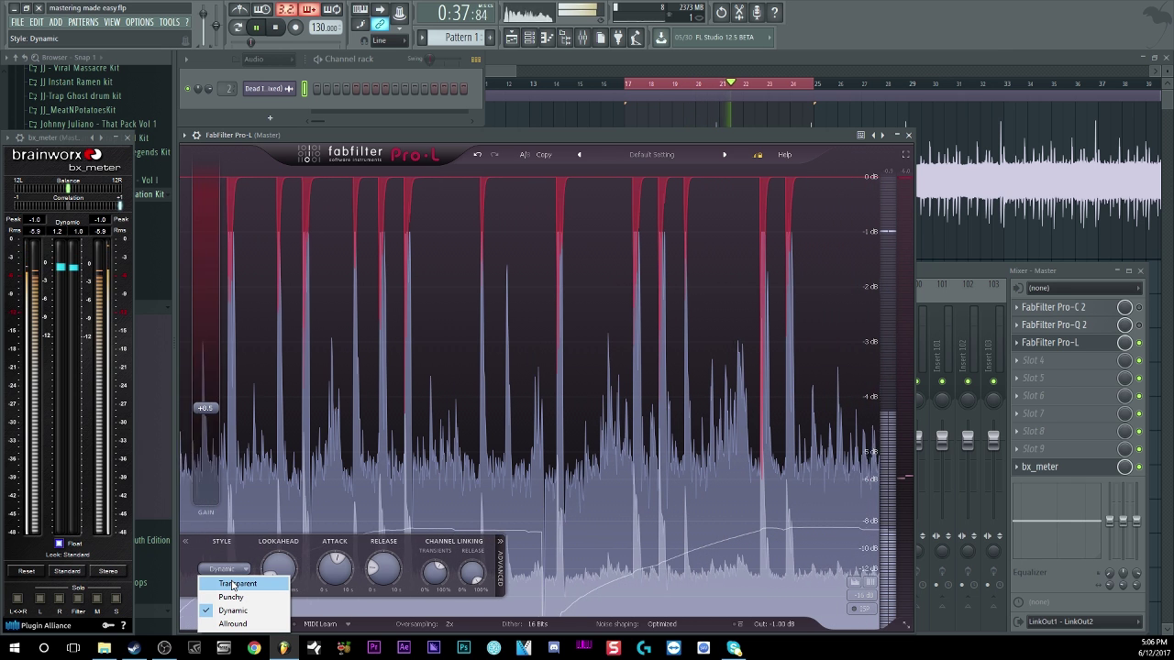
click(233, 584)
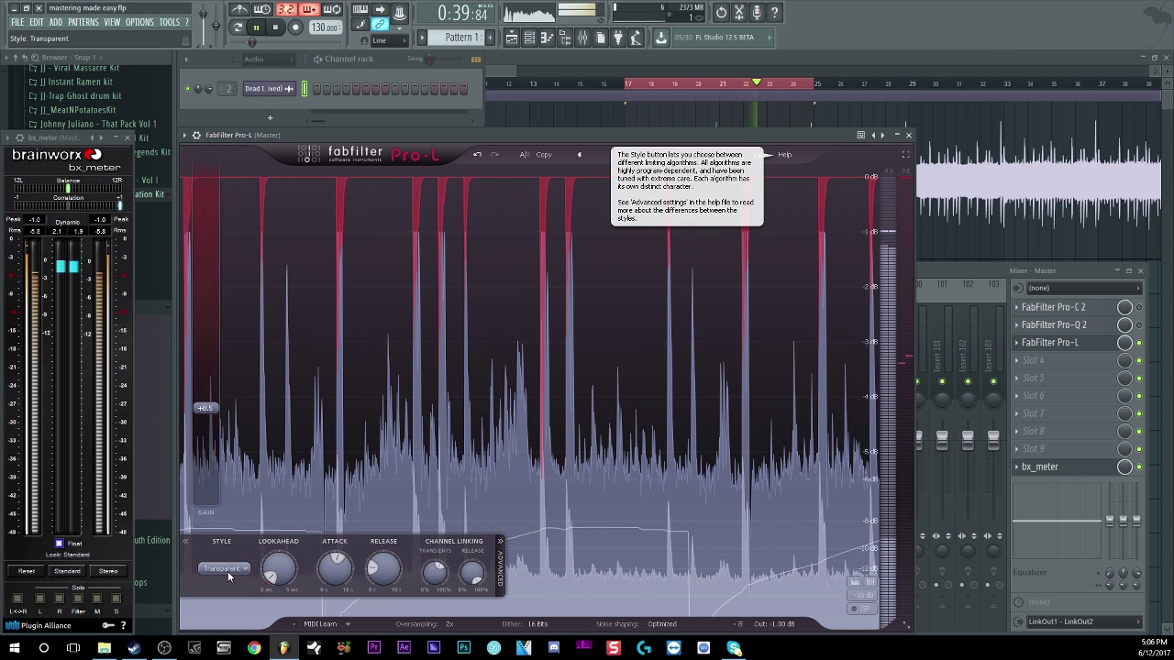
Step: Restart the loop, raise Pro-L's lookahead to 0.95 ms while listening, and stop playback
click(276, 29)
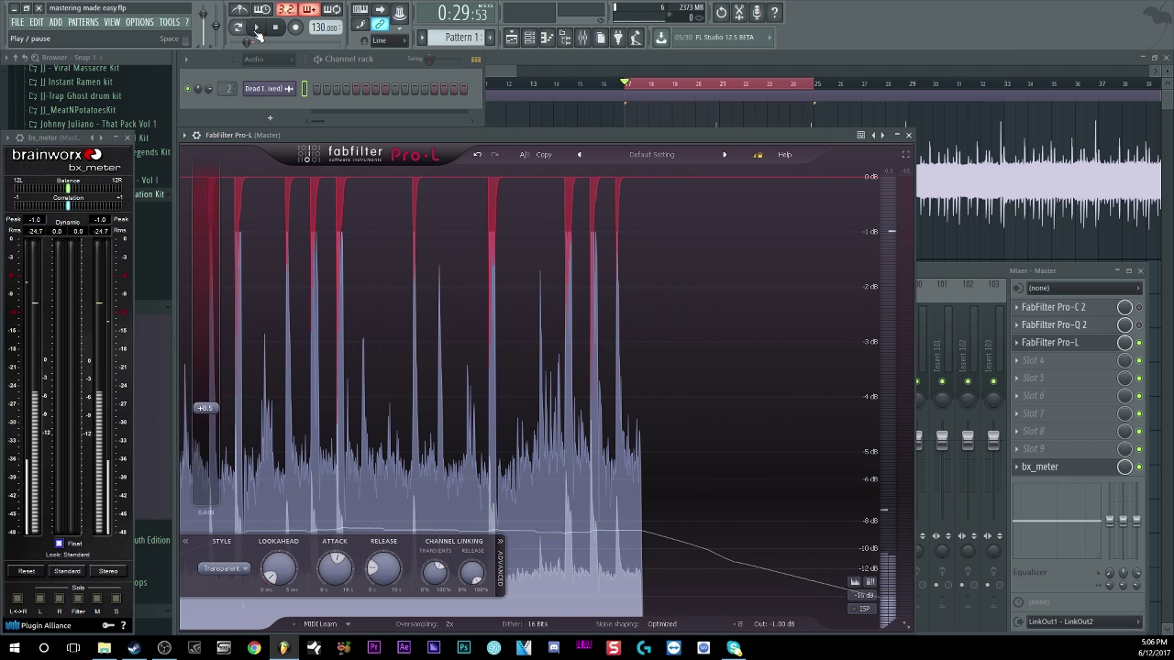
click(256, 27)
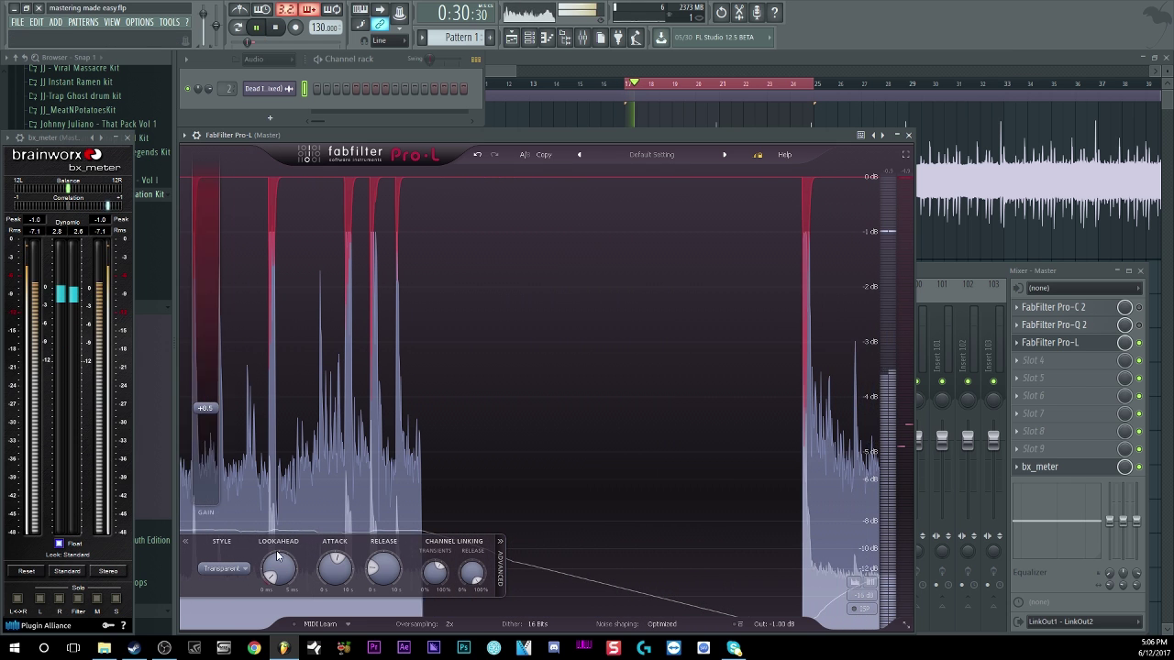
mouse_move(275, 564)
scroll(275, 561, up, 2)
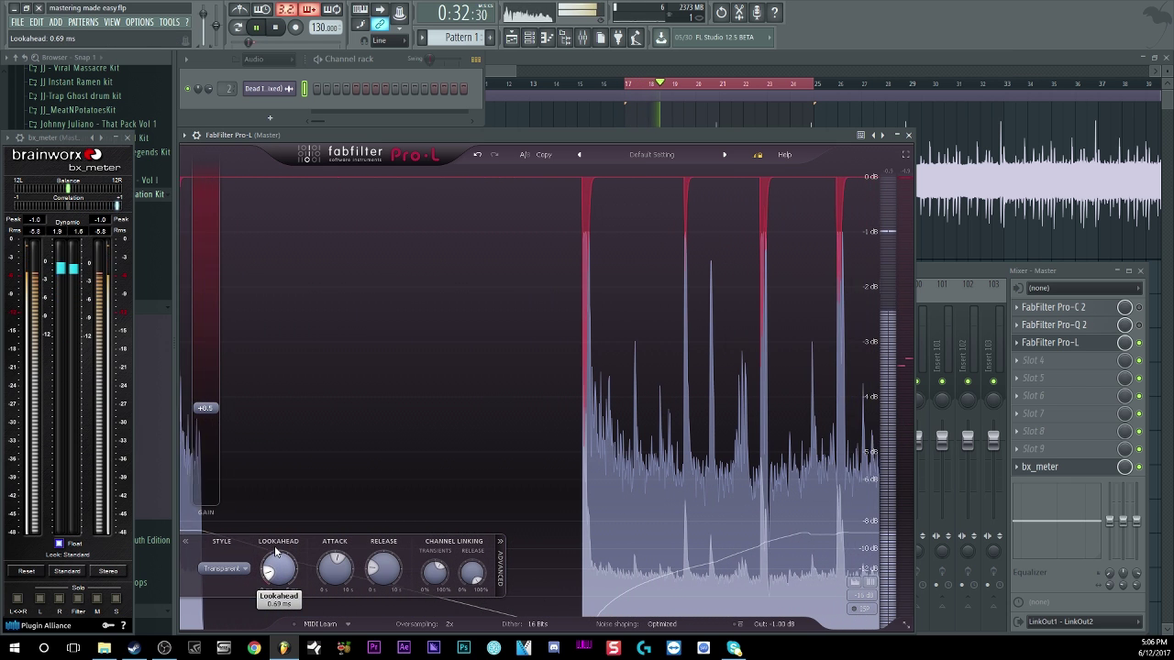
scroll(276, 543, up, 2)
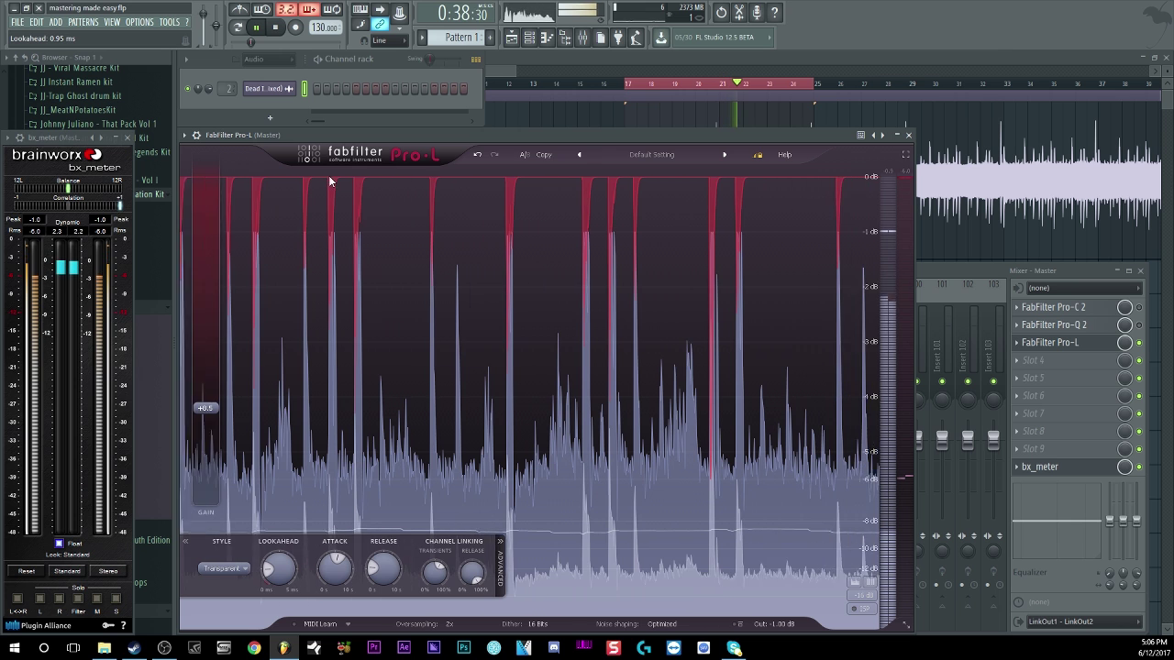
click(285, 31)
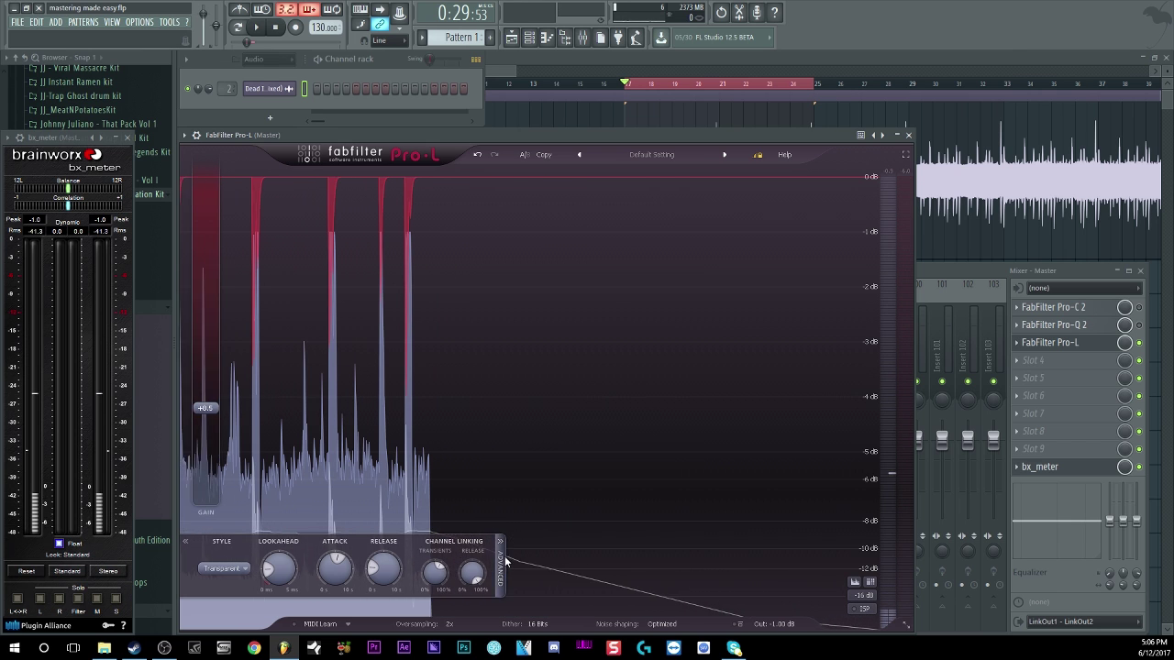
click(185, 541)
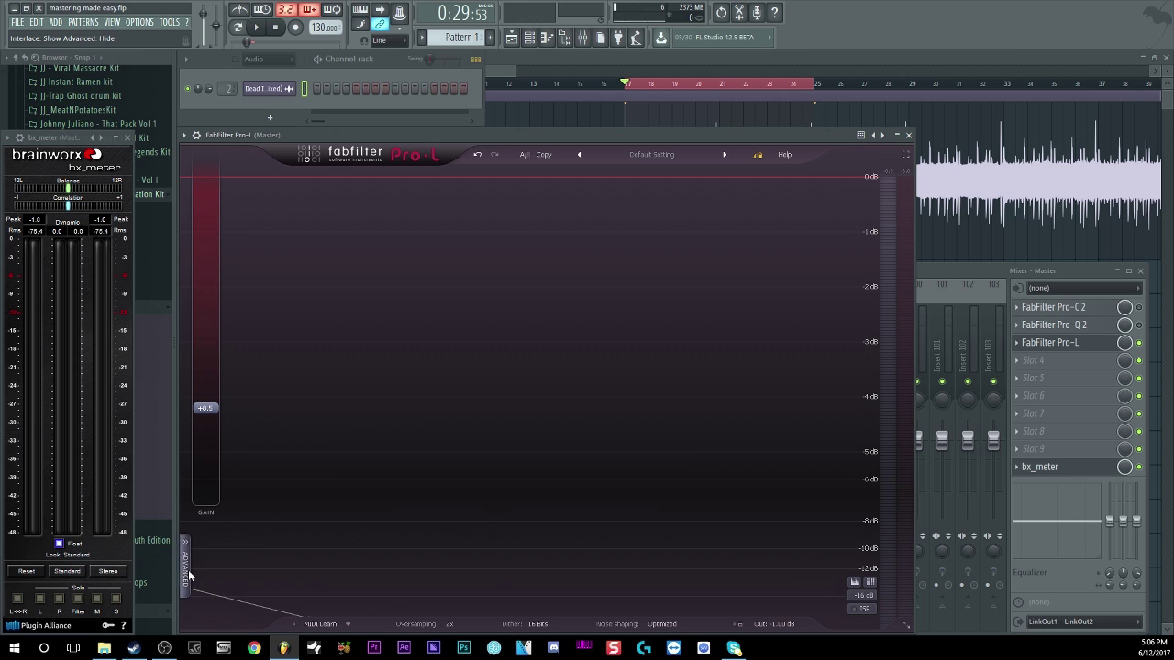
click(184, 541)
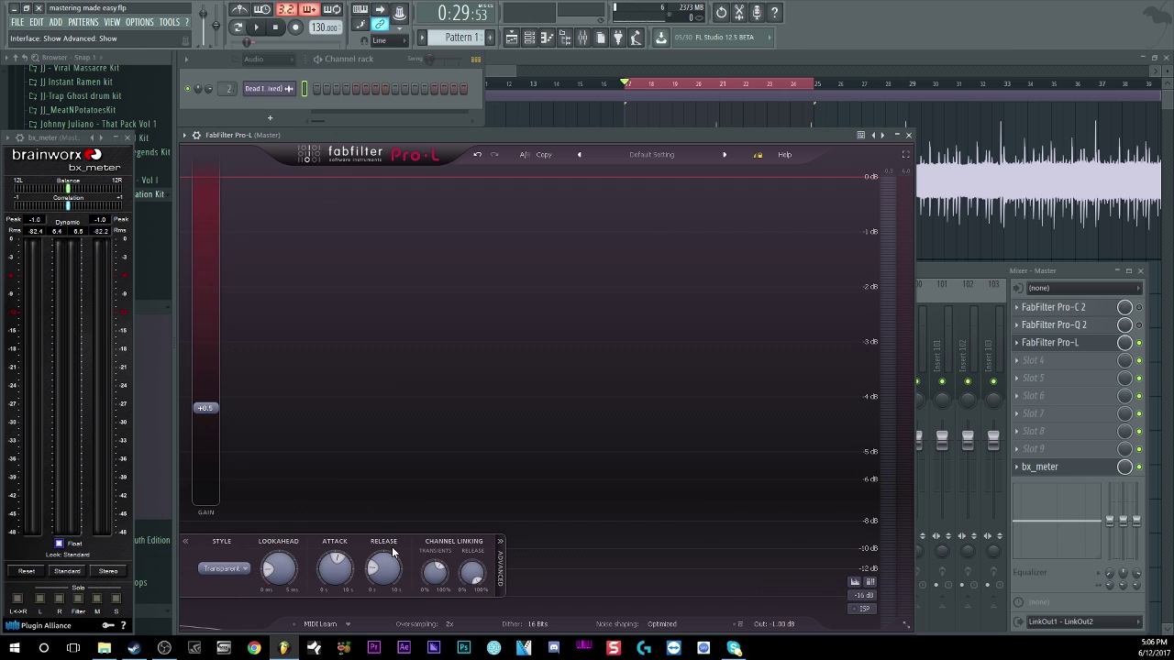